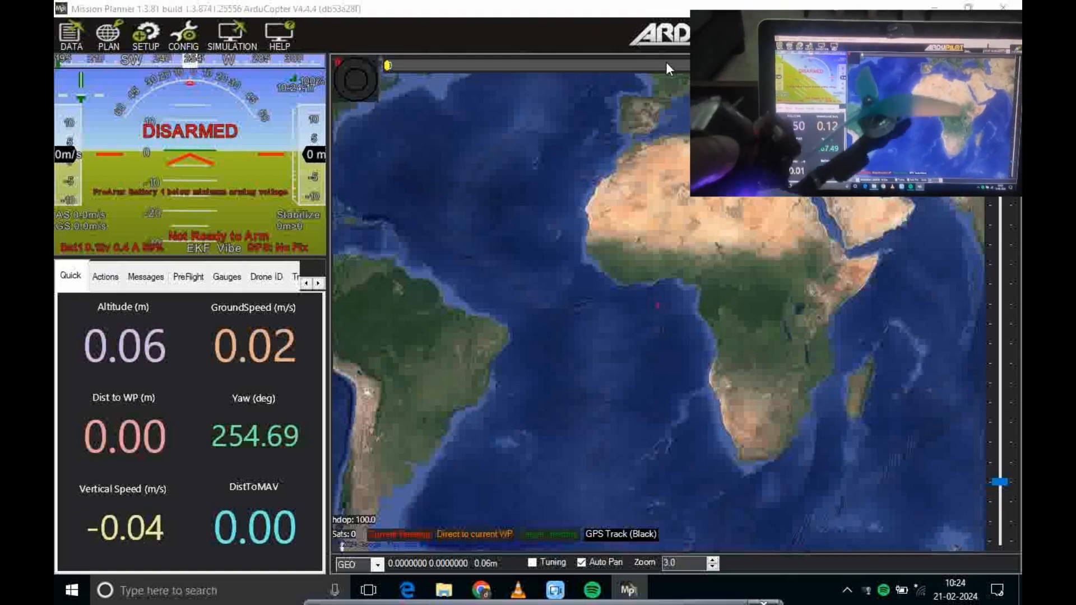
- Open the mandatory hardware setup and examine the copter's selected frame class and frame type
left_click(146, 39)
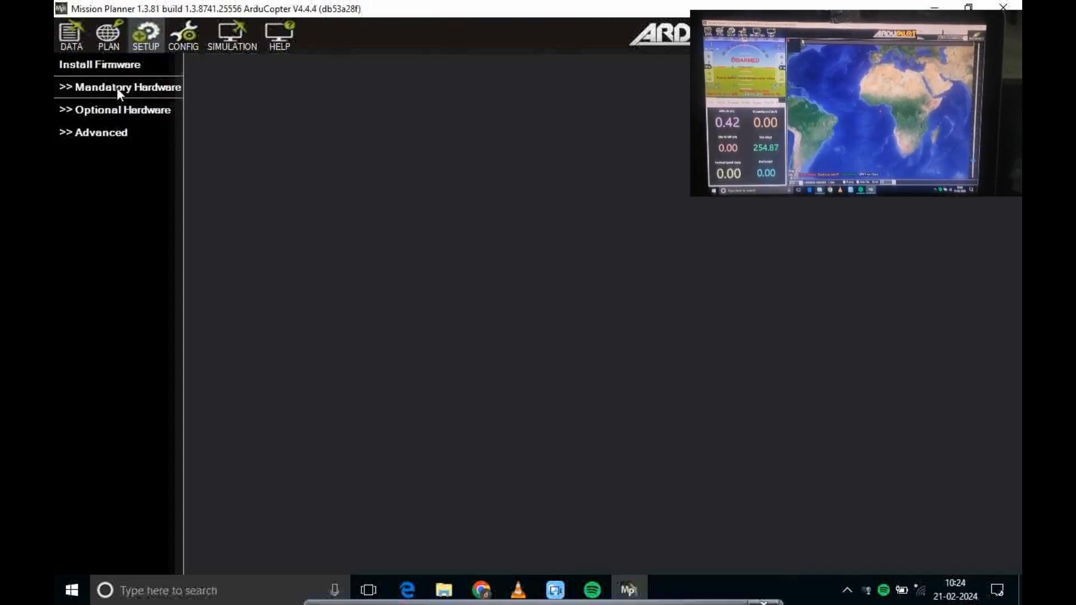
left_click(117, 88)
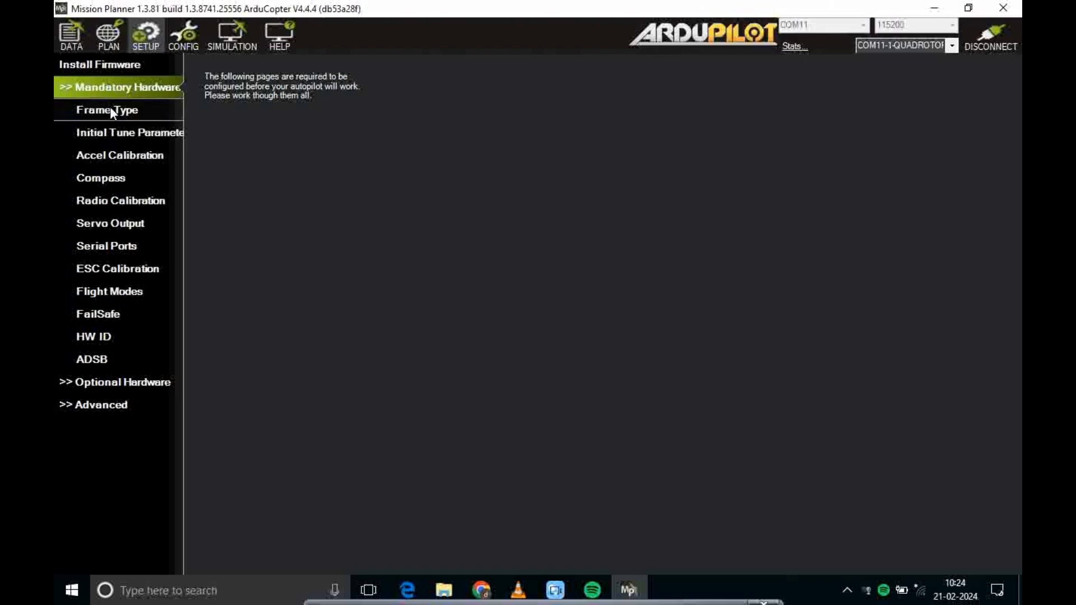
left_click(110, 110)
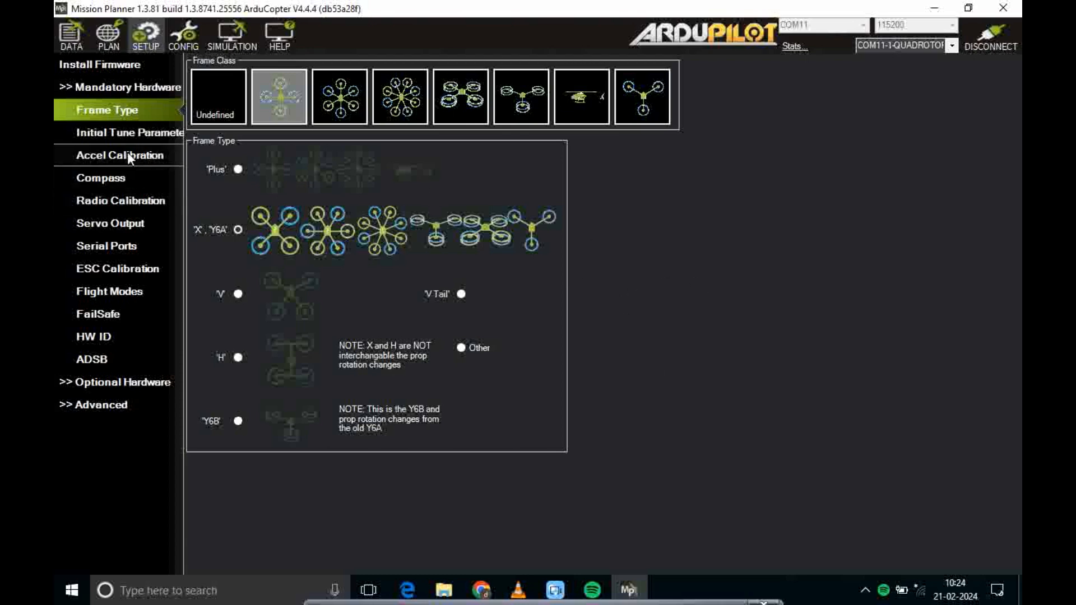
- In the initial tune parameters, set the airscrew size to 10 inches, calculate the parameters, and close the comparison without writing them
left_click(116, 133)
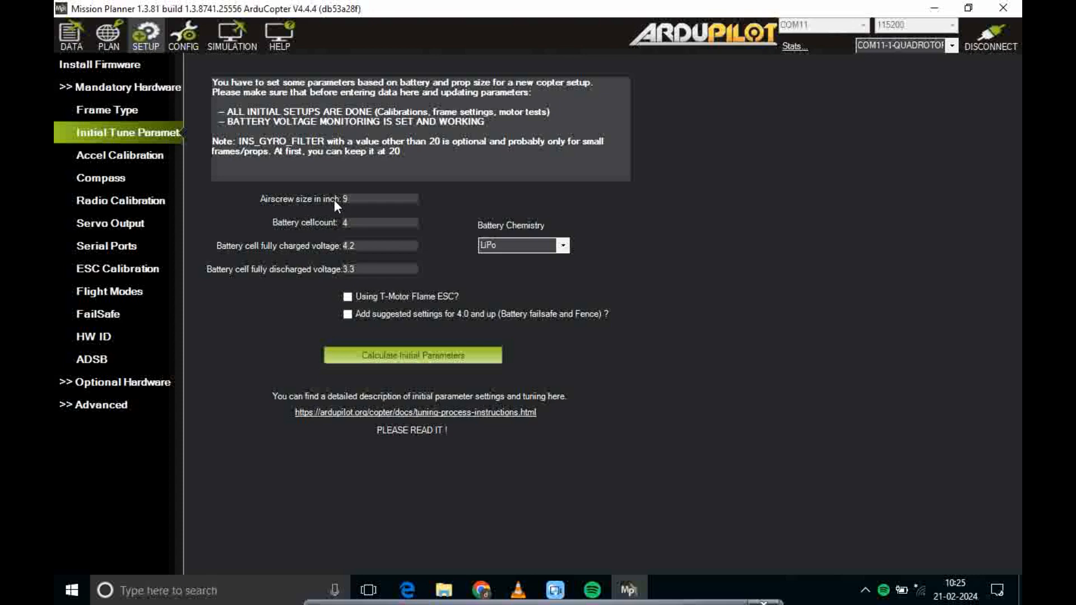
left_click(375, 355)
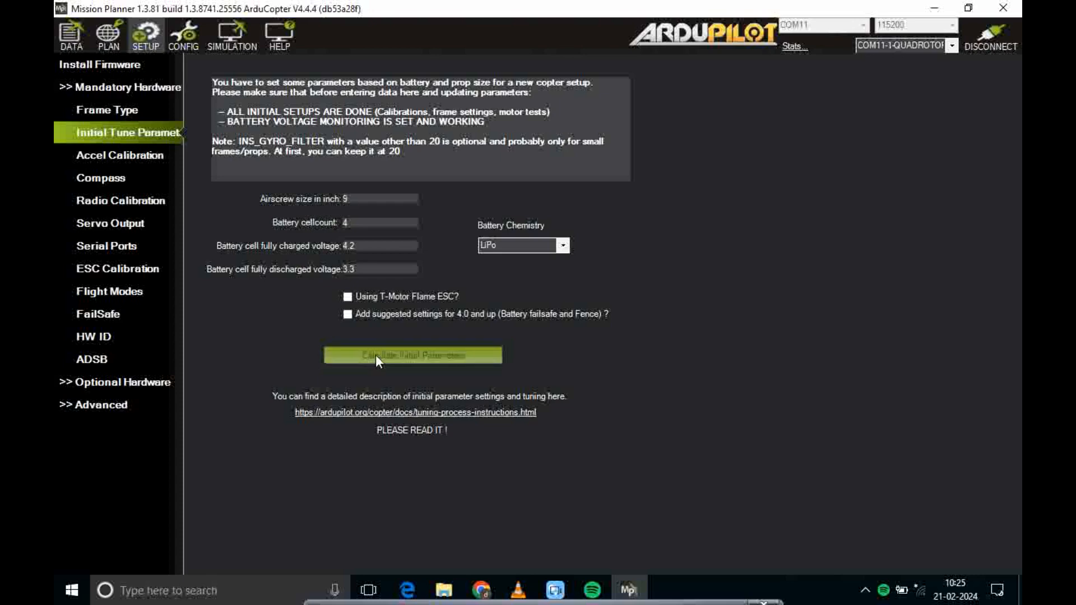
left_click(354, 198)
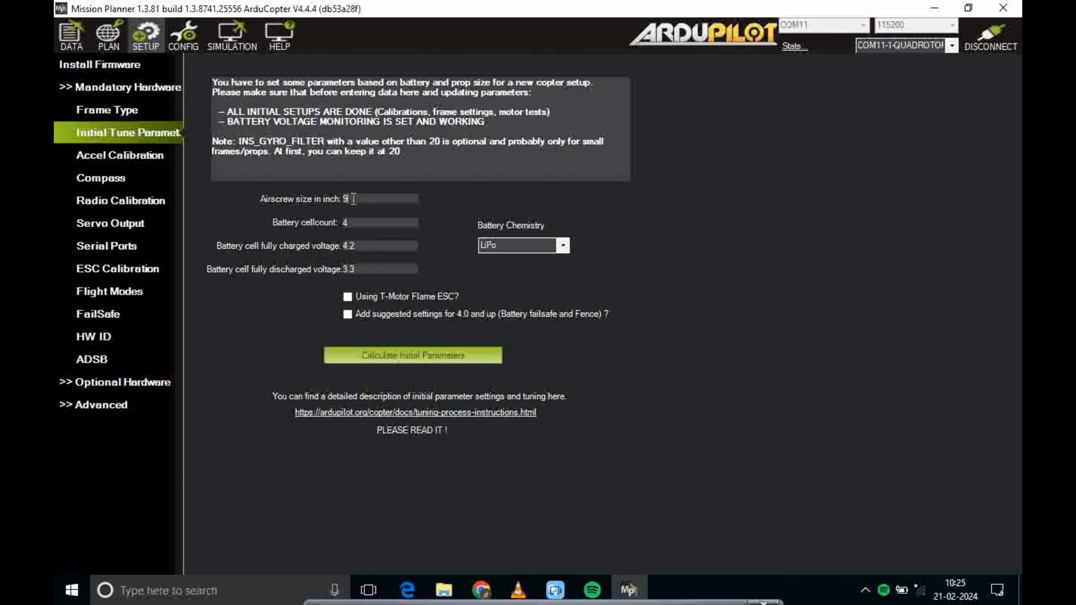
key("BackSpace")
type("10")
left_click(407, 358)
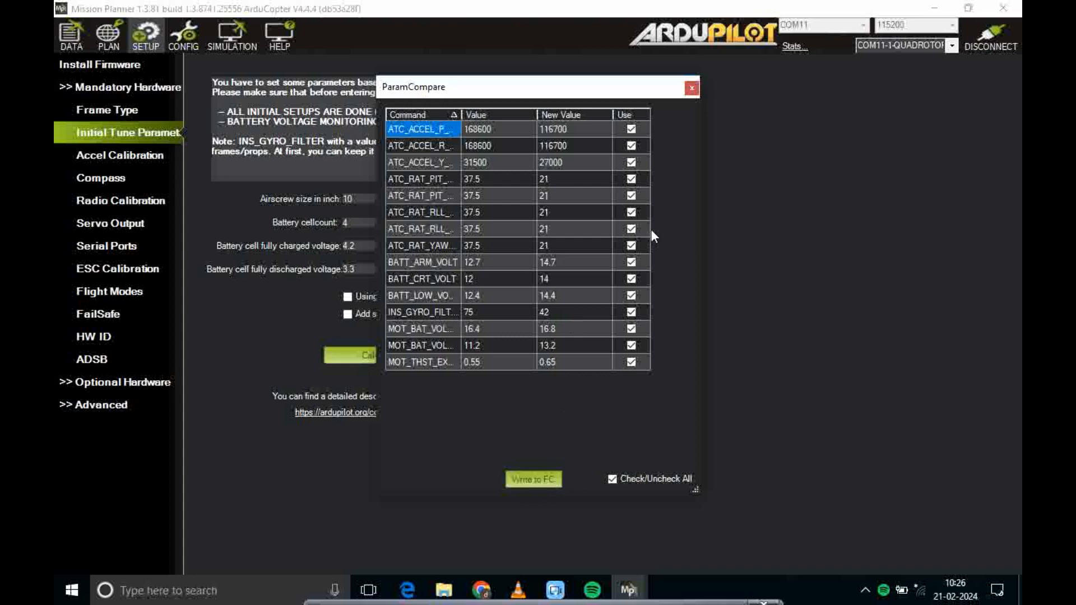
left_click(692, 88)
- Change the airscrew size to 5 inches, recalculate the initial parameters, and close the comparison without writing to the flight controller
left_click(370, 196)
key("BackSpace")
key("BackSpace")
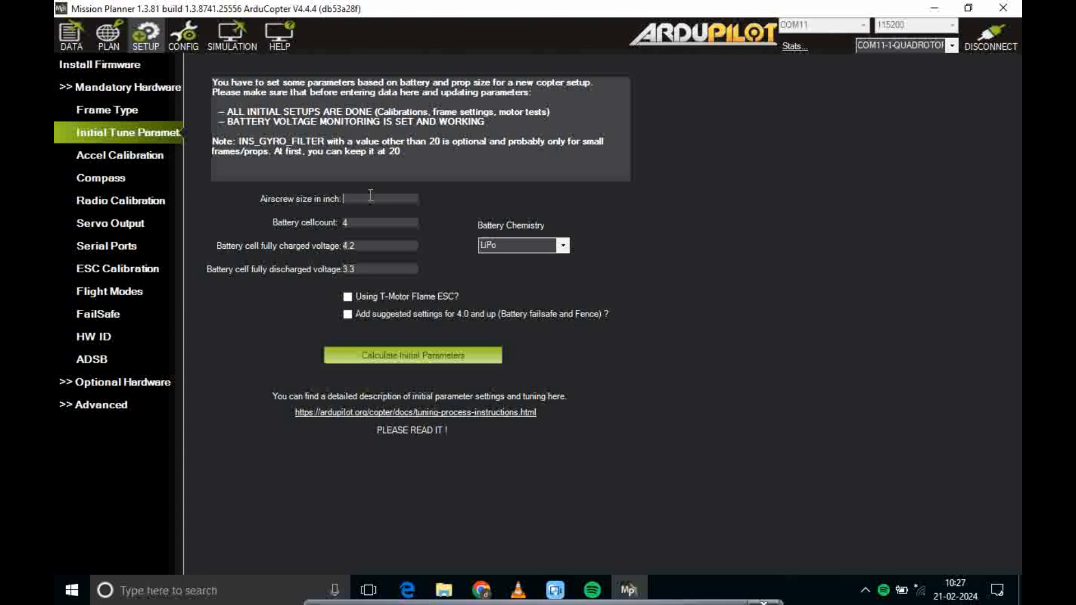
type("5")
left_click(414, 359)
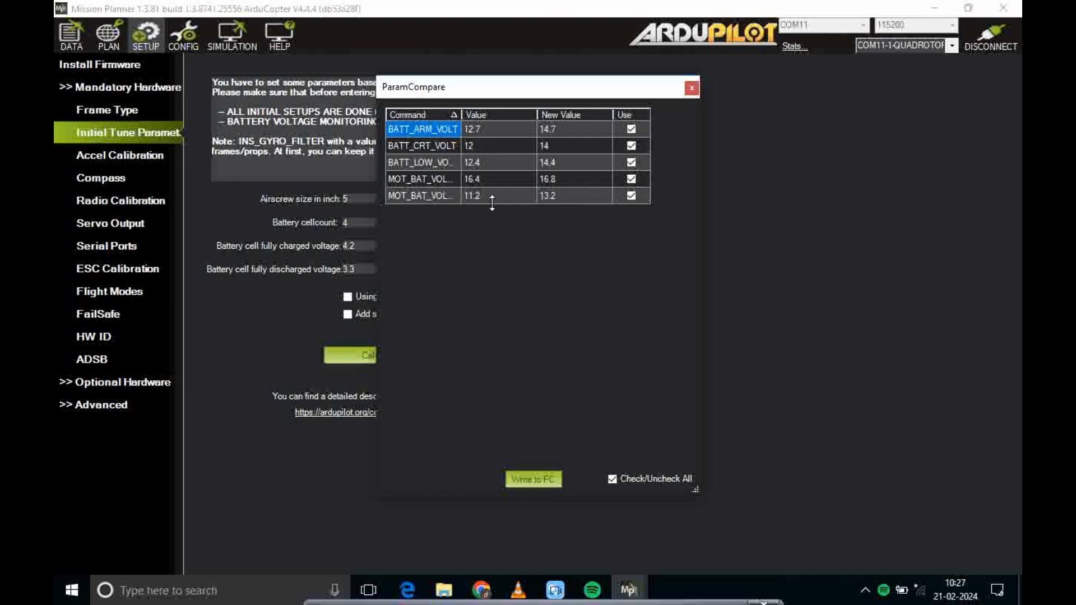
left_click(692, 88)
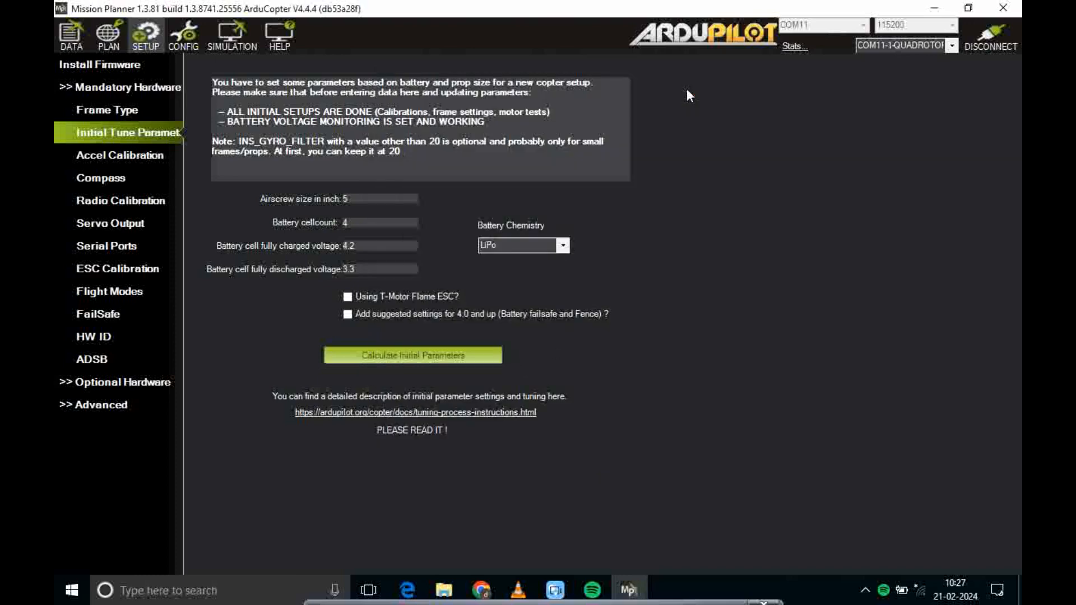
- Set the battery chemistry to LiIon and calculate the initial parameters for it
left_click(562, 245)
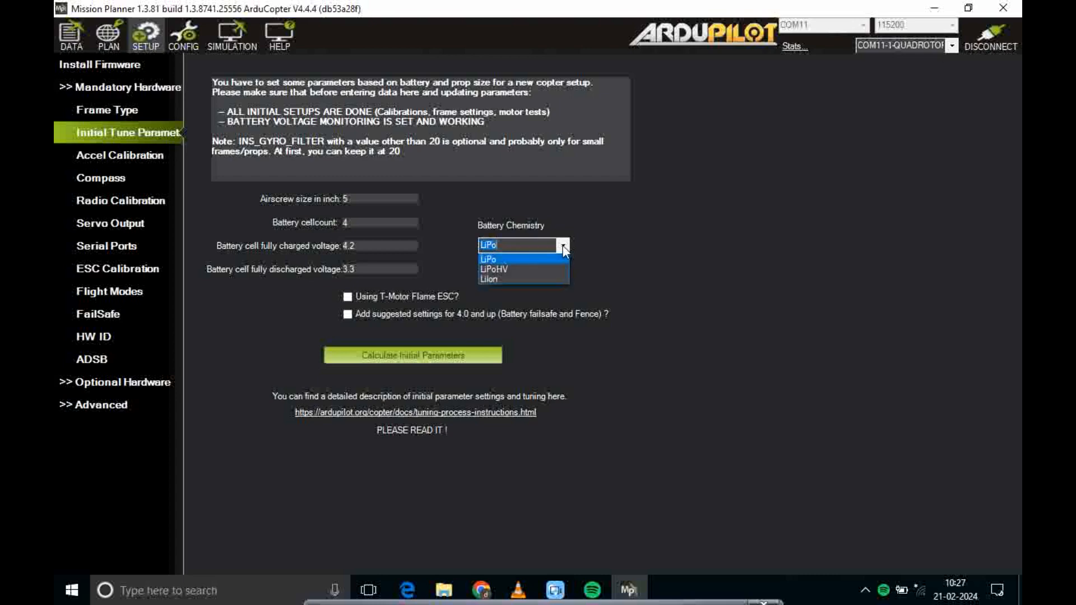
left_click(533, 286)
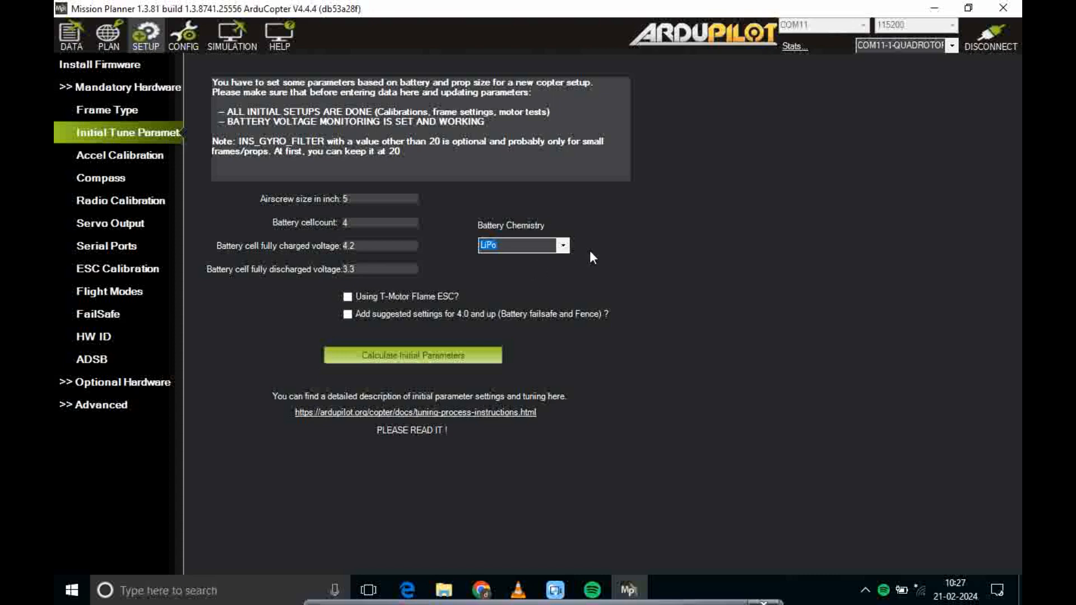
left_click(563, 244)
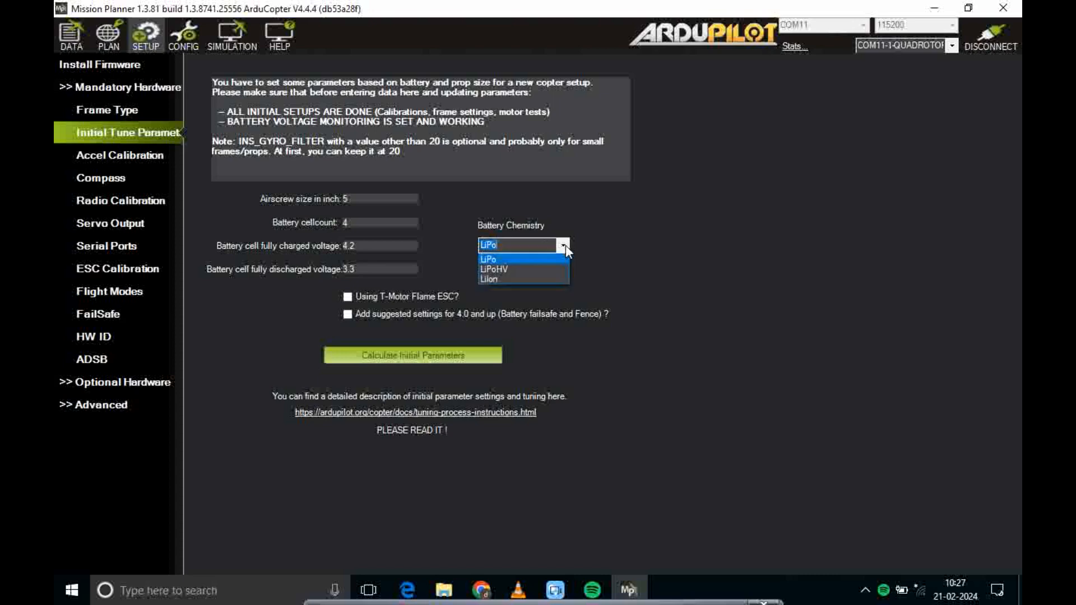
left_click(532, 280)
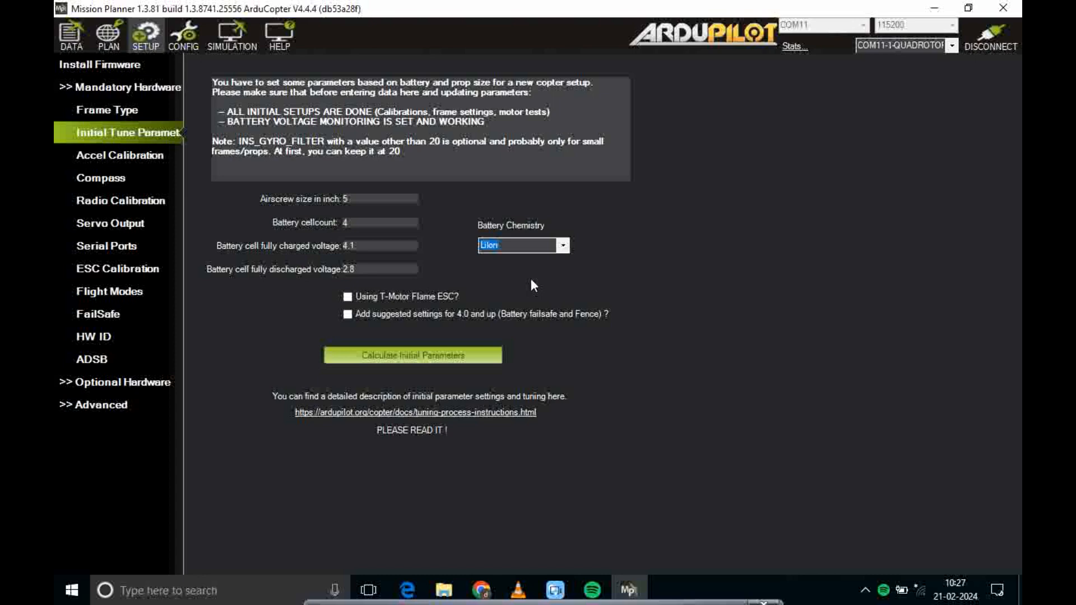
left_click(413, 355)
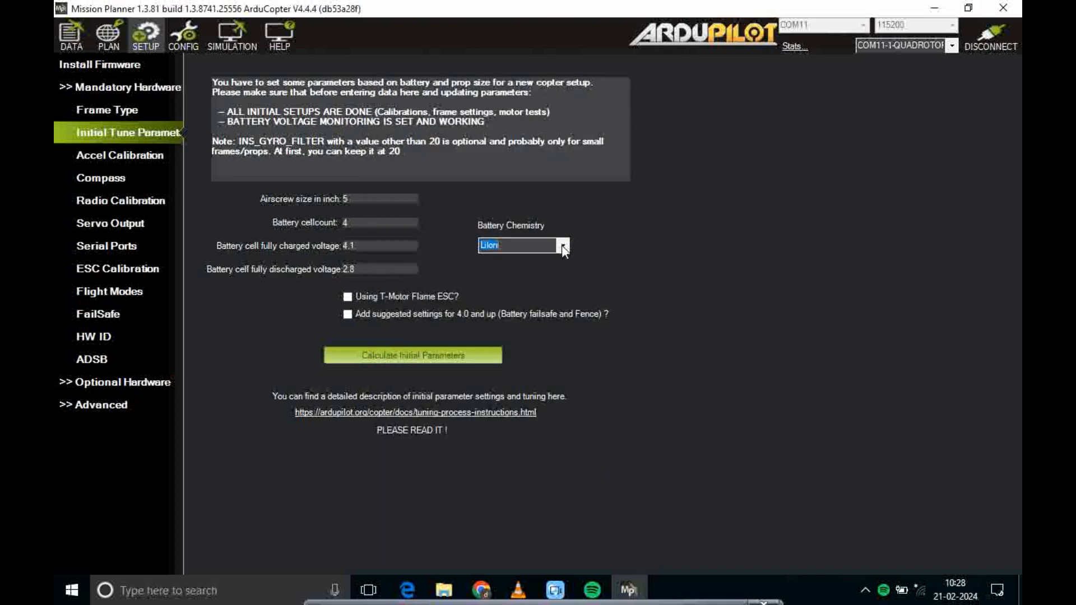
- Return the battery chemistry to LiPo, calculate and compare the initial parameters, and close the comparison without writing them
left_click(561, 245)
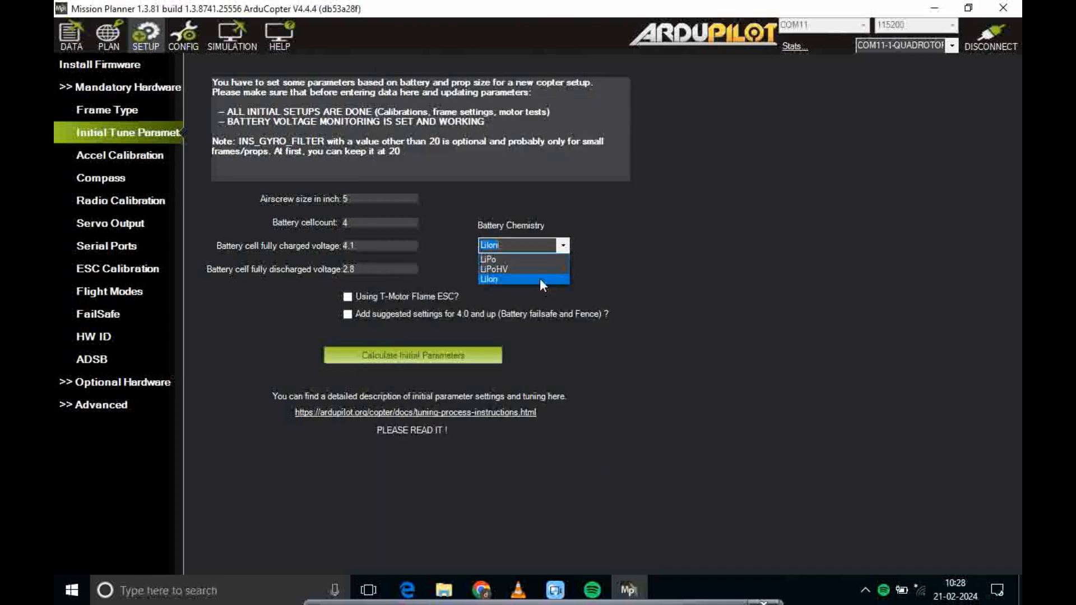
left_click(538, 257)
left_click(415, 355)
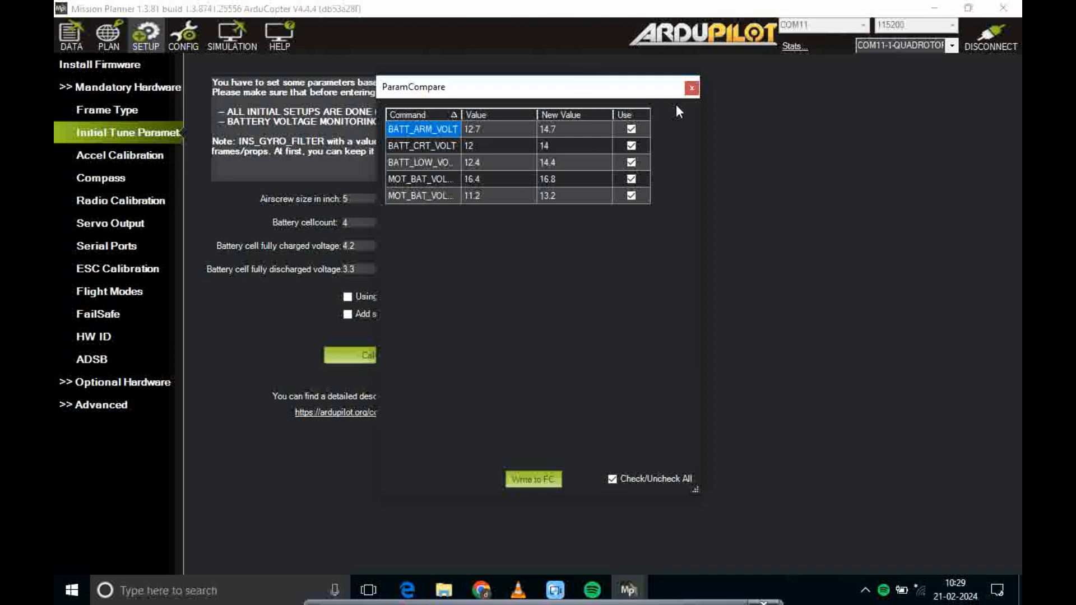
left_click(692, 89)
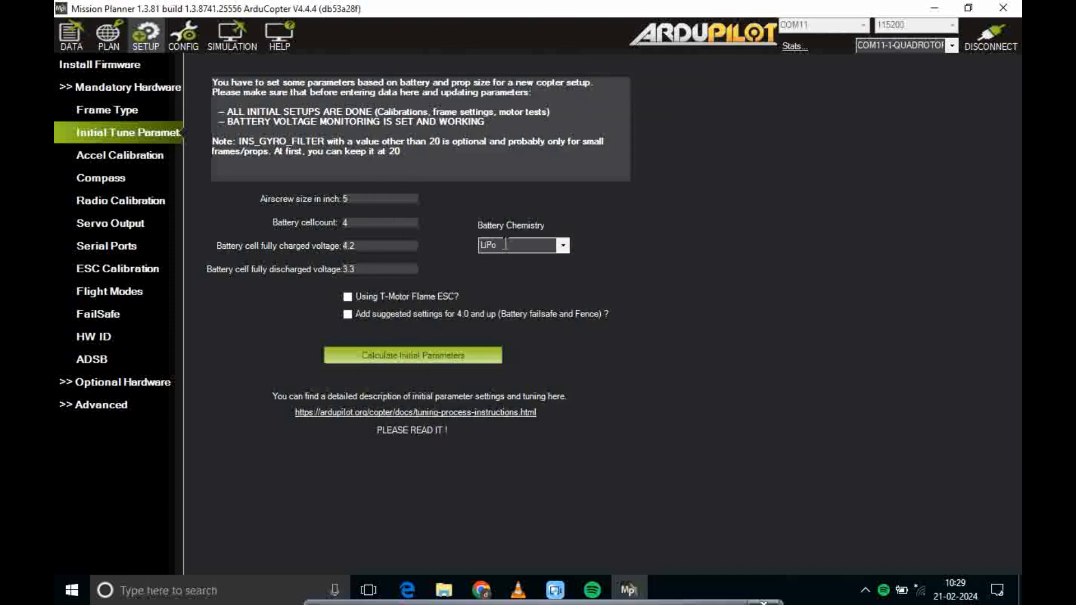
left_click(431, 361)
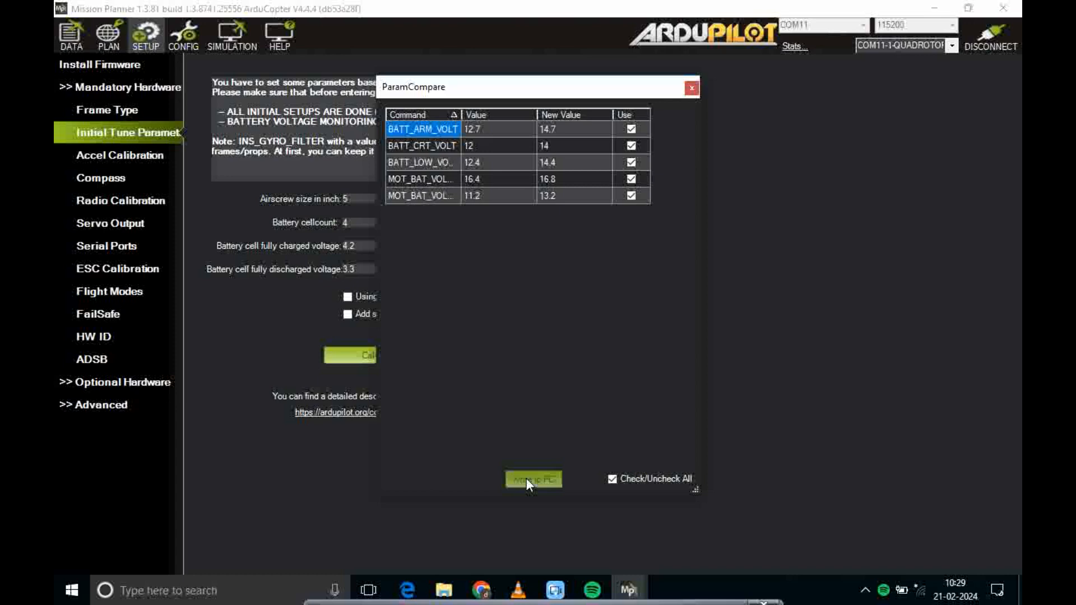
left_click(691, 89)
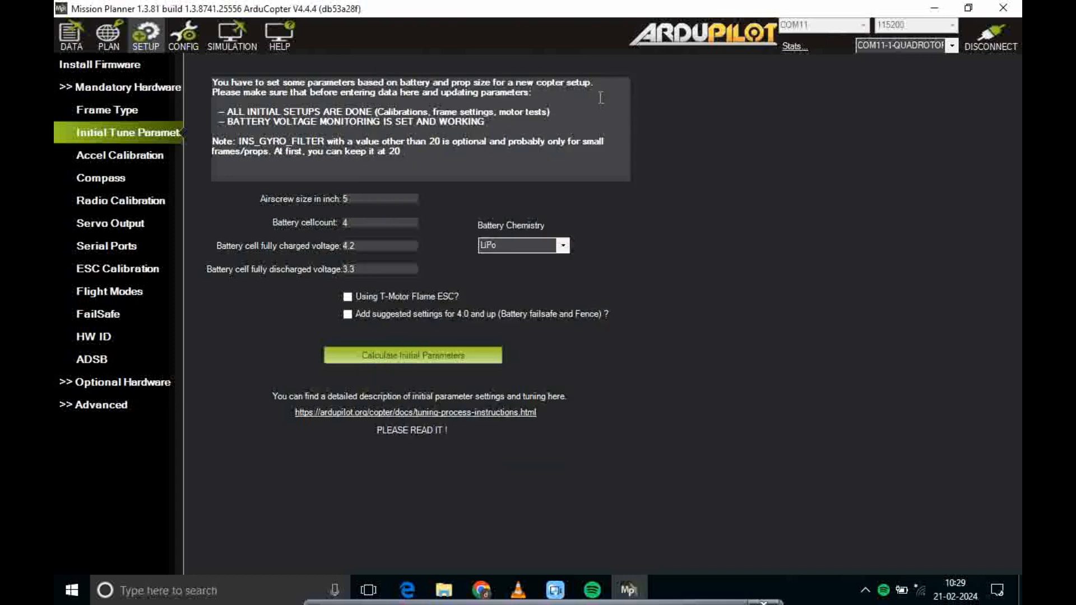
- Open the failsafe setup, acknowledge the propeller safety warning, and examine the battery and radio failsafe settings
left_click(101, 315)
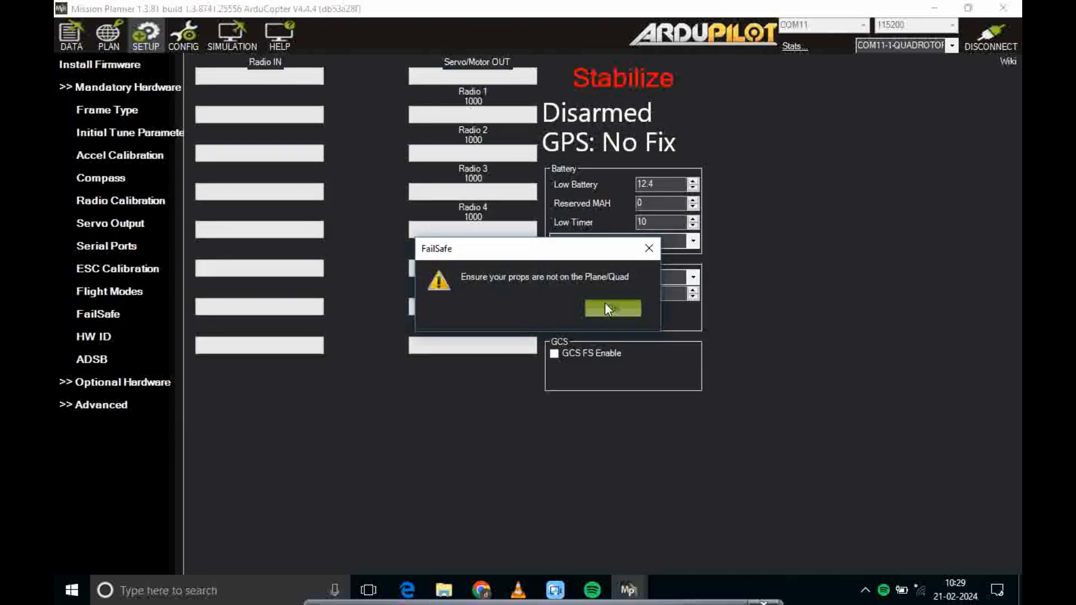
left_click(614, 308)
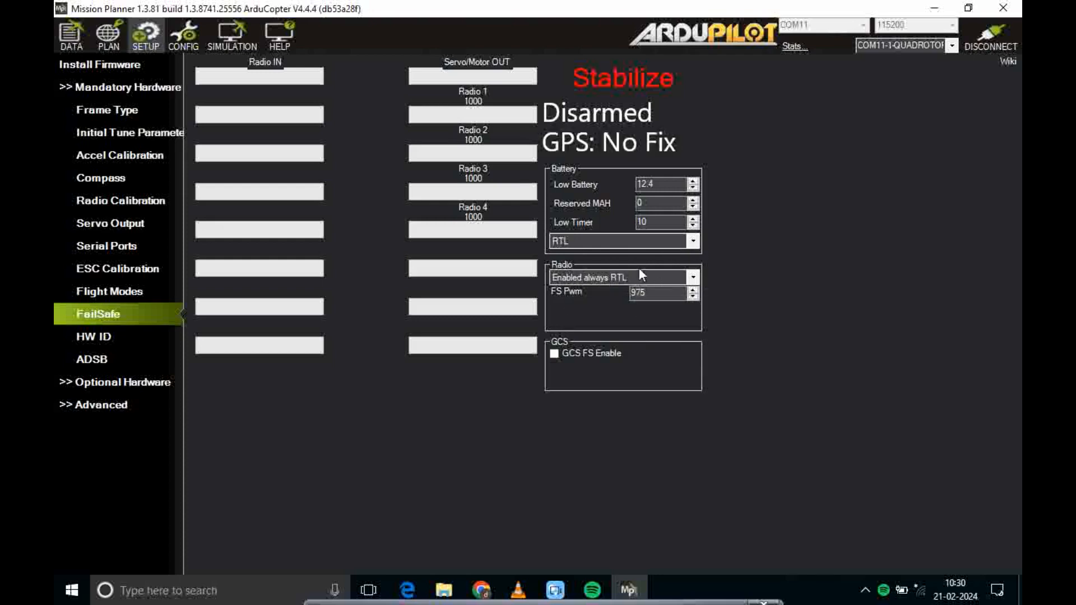
- Return to the initial tune parameters, calculate them for a 7-inch airscrew, and close the comparison without writing them
left_click(105, 130)
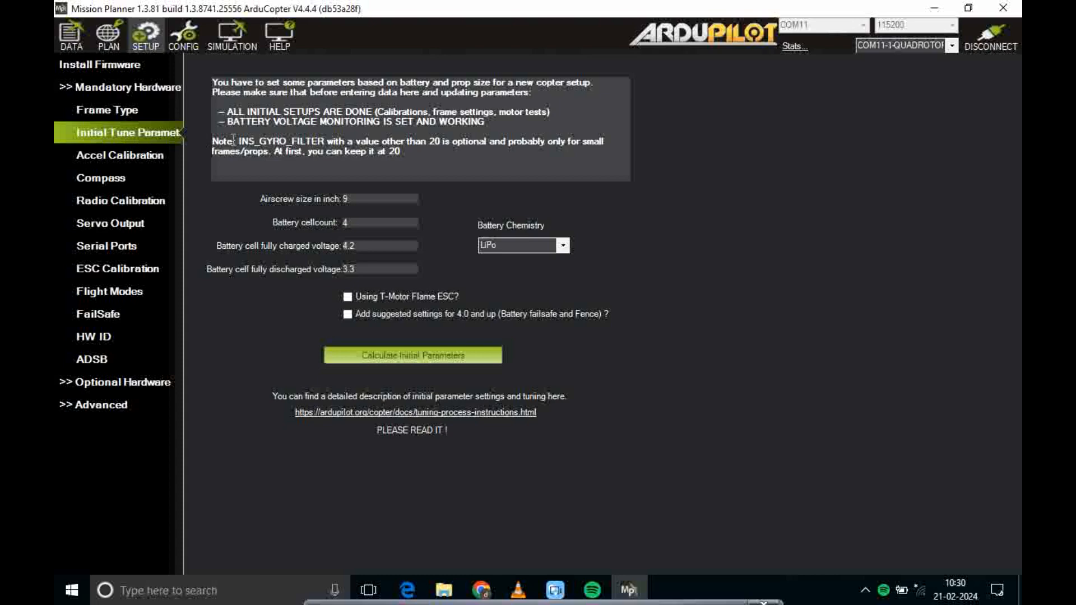
left_click(356, 201)
key("BackSpace")
type("7")
left_click(403, 357)
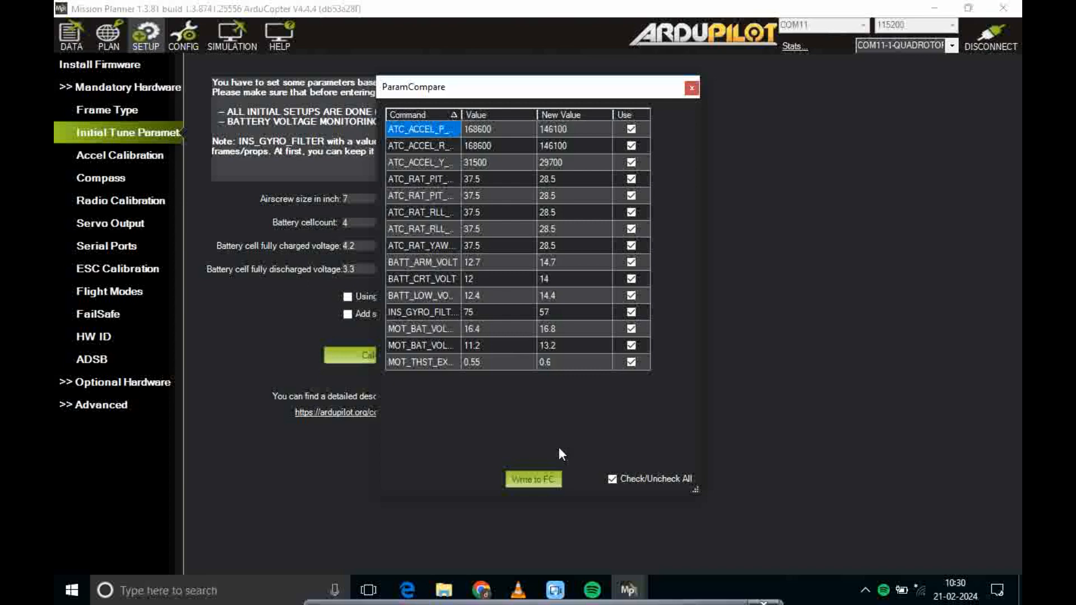
left_click(692, 89)
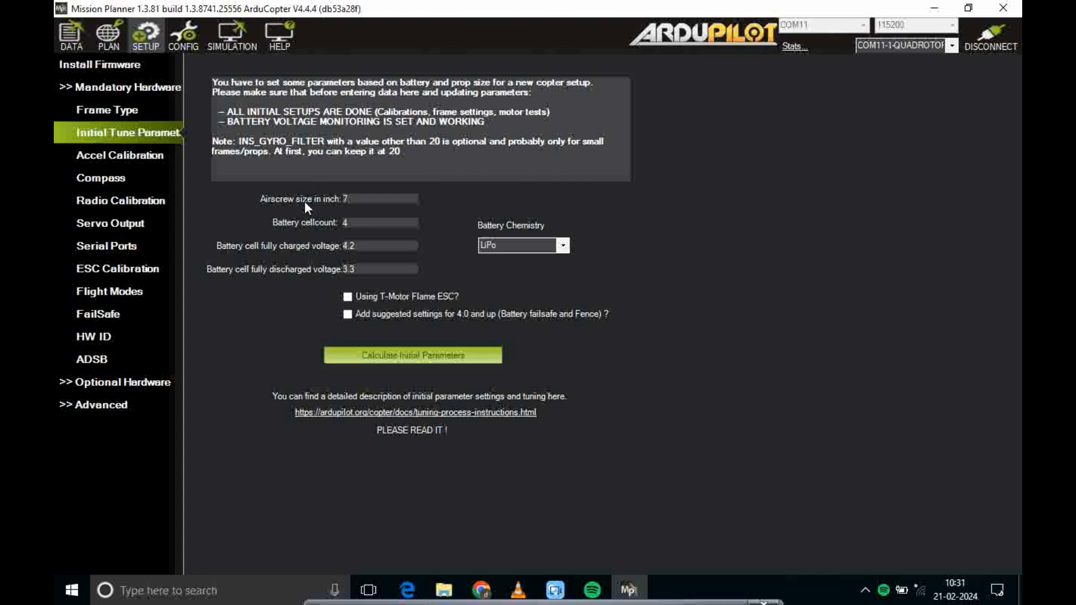
- Set the airscrew size to 5 inches, calculate the initial parameters again, and dismiss the comparison without writing them
key("BackSpace")
type("5")
left_click(417, 362)
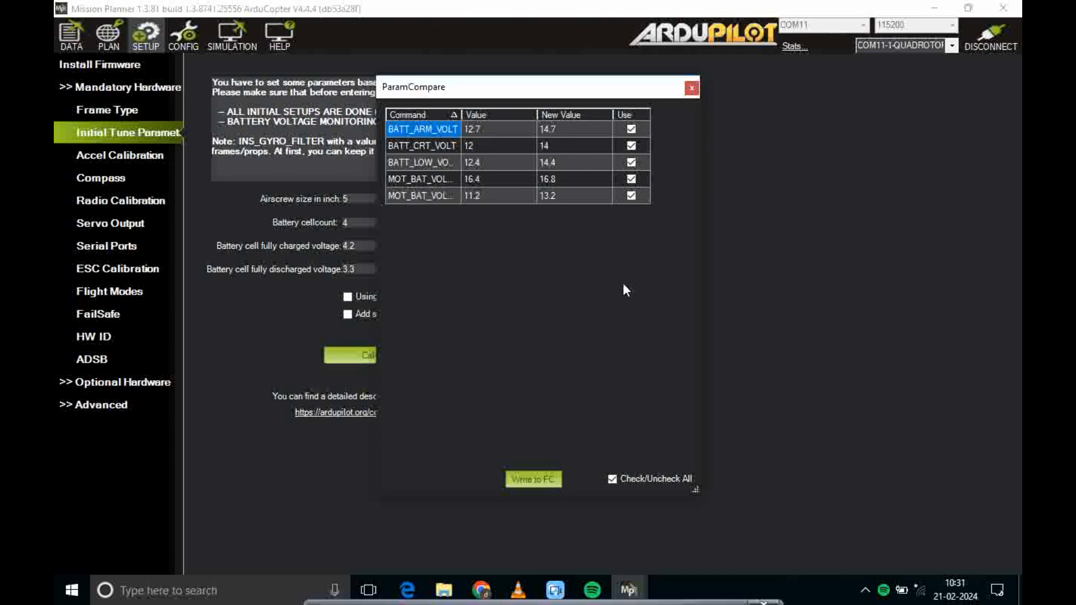
left_click(691, 88)
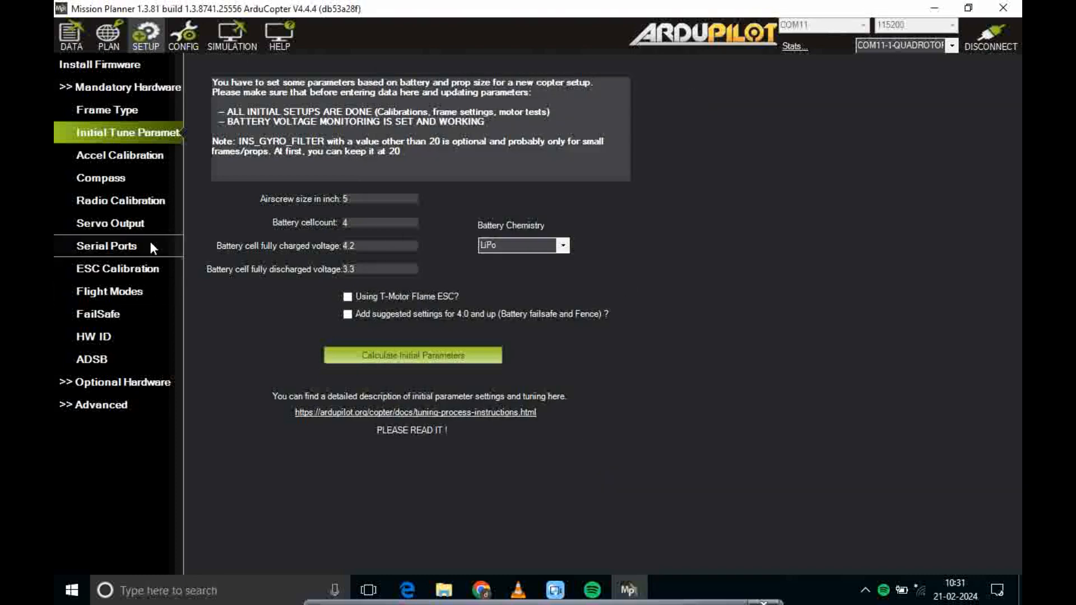
left_click(95, 112)
left_click(96, 130)
left_click(99, 106)
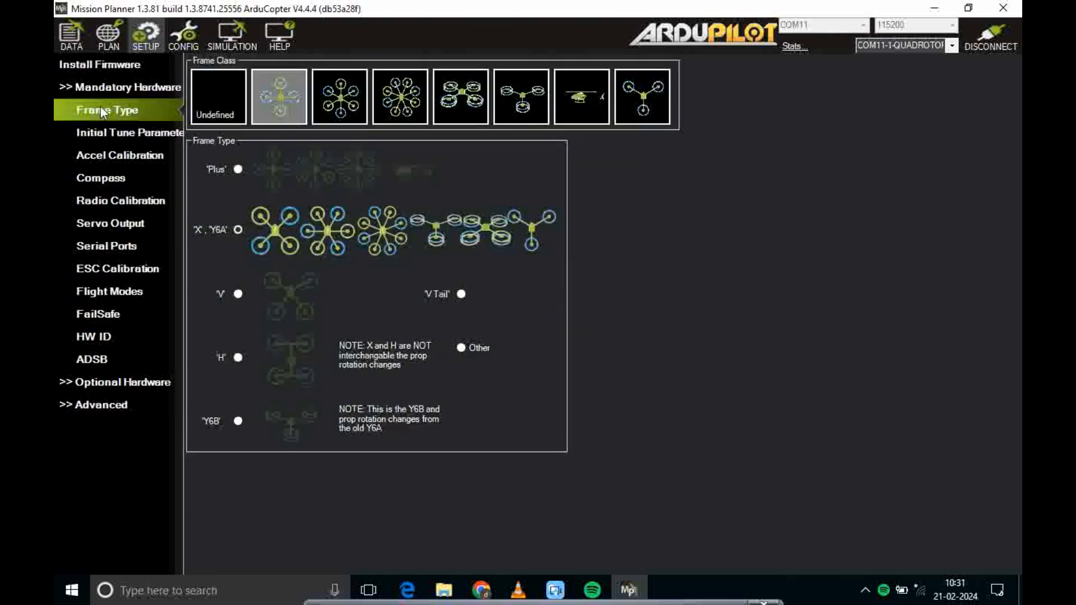
left_click(100, 133)
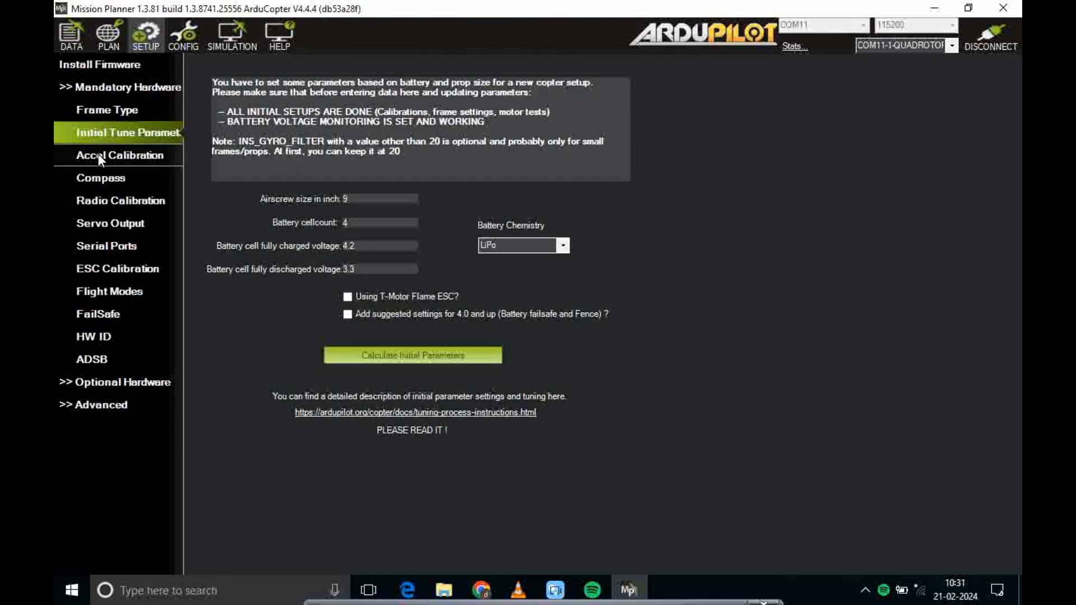
- Run the 3-axis accelerometer calibration, confirming the level, left, right, nose-down, nose-up and back positions of the vehicle
left_click(98, 157)
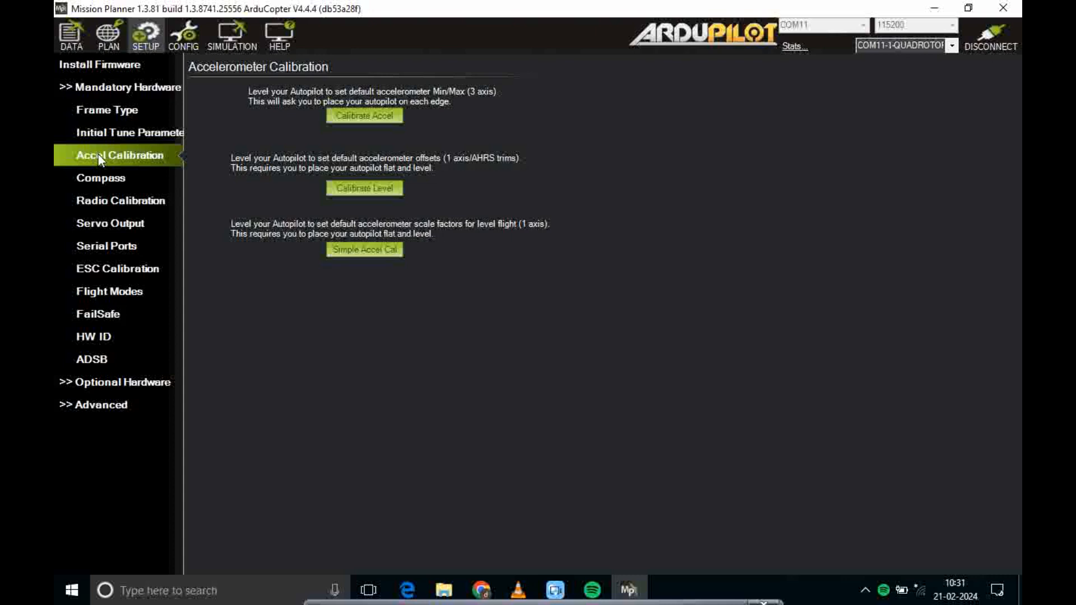
left_click(375, 120)
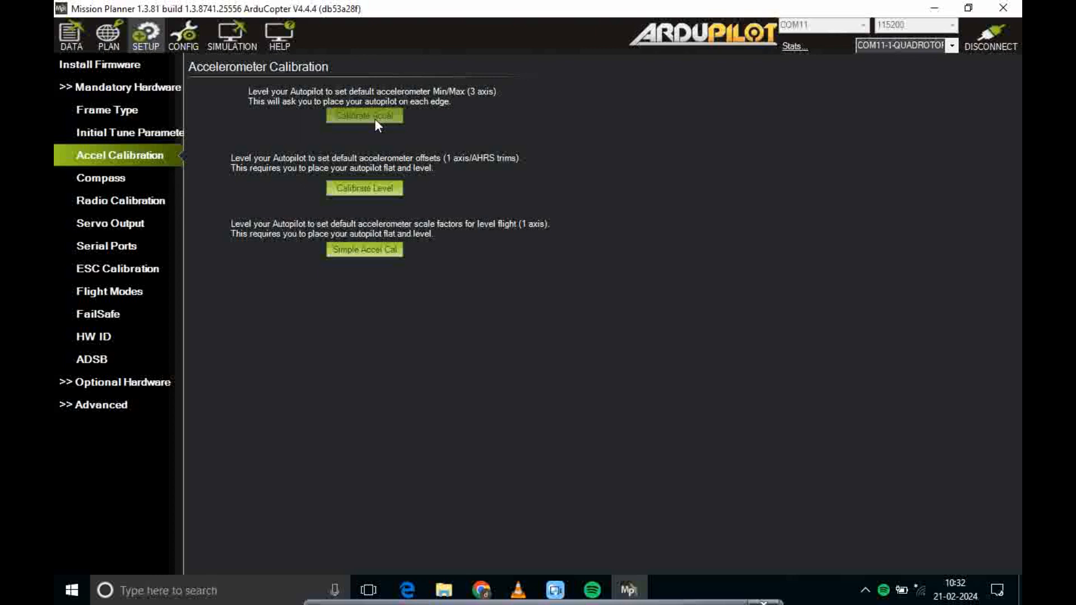
left_click(375, 119)
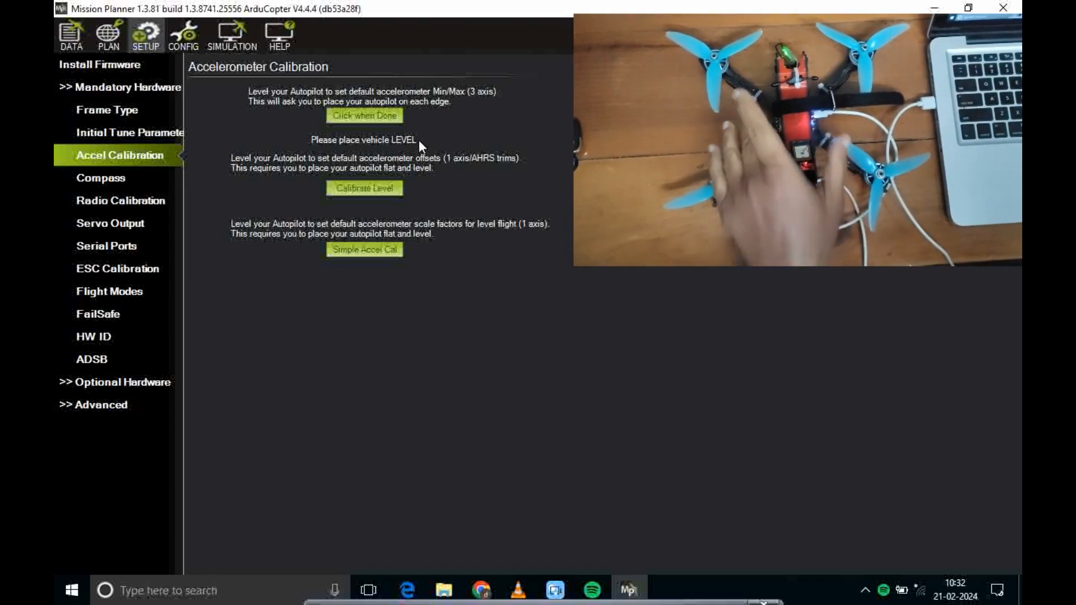
left_click(362, 115)
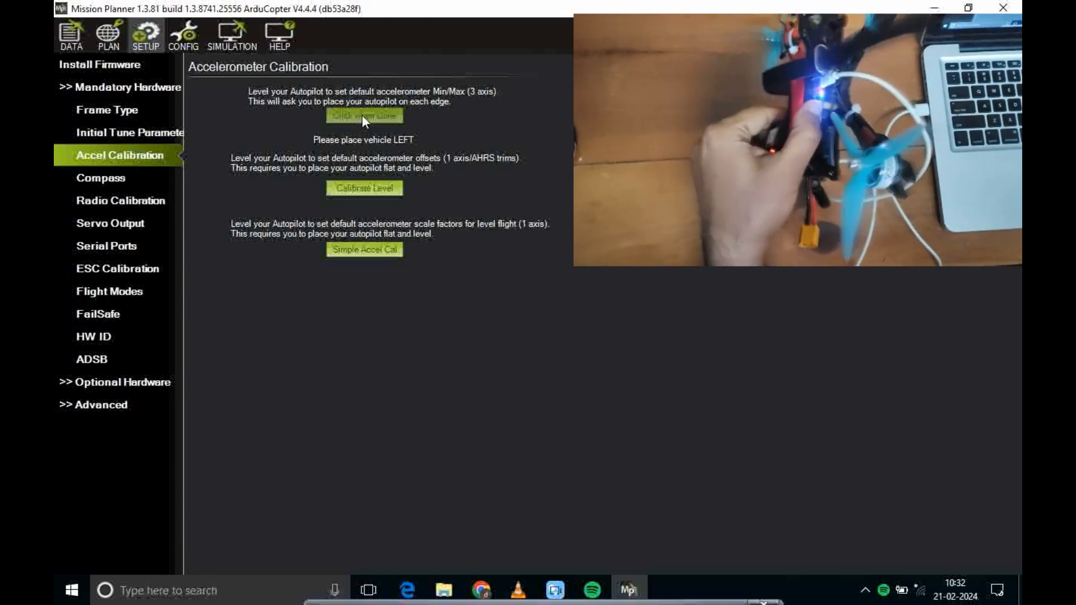
left_click(362, 115)
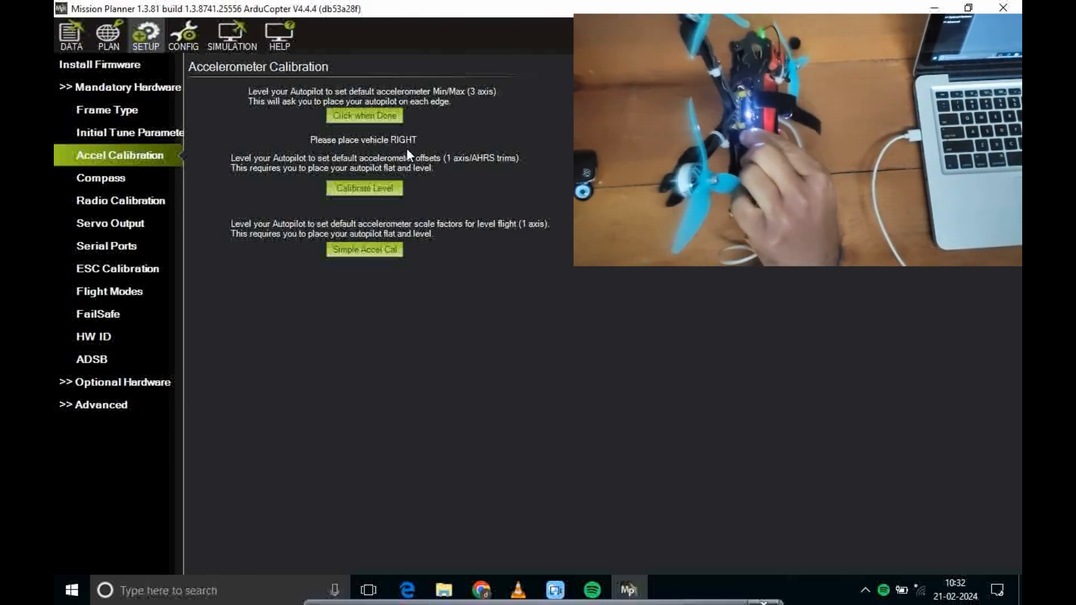
left_click(361, 118)
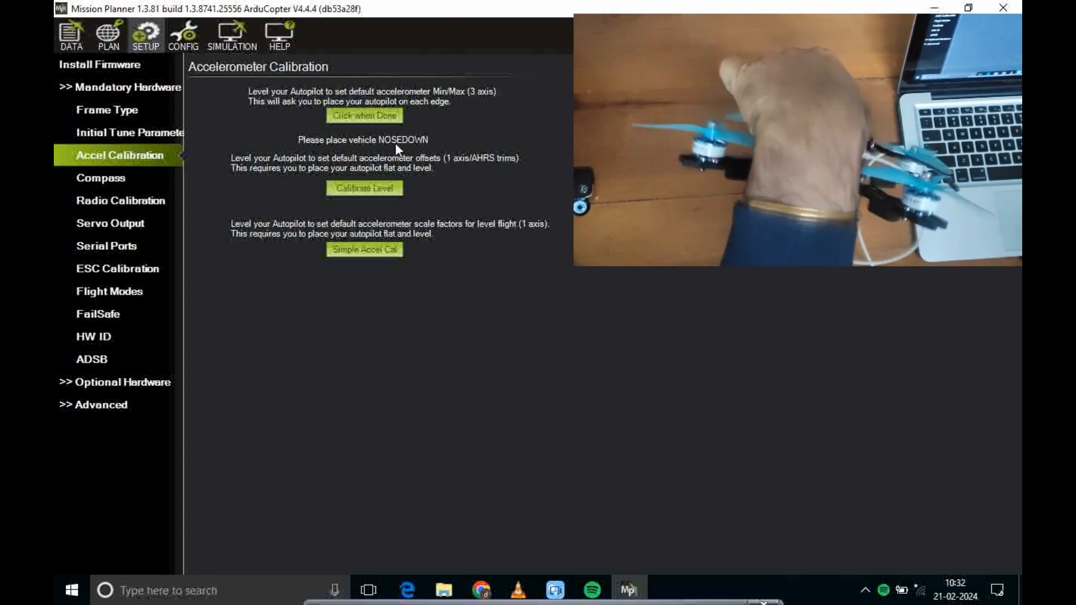
left_click(367, 115)
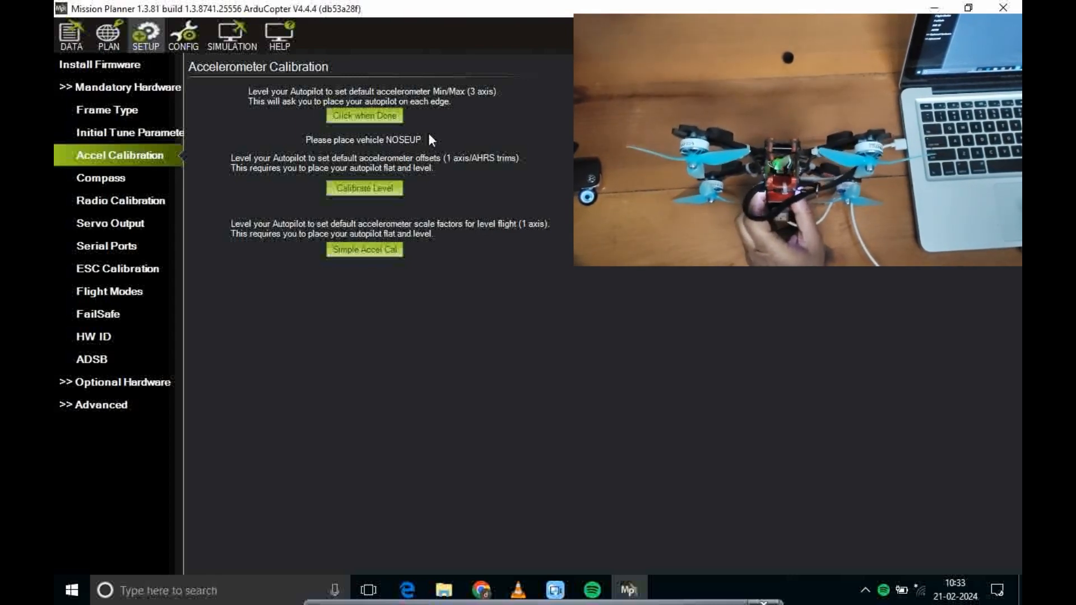
left_click(364, 116)
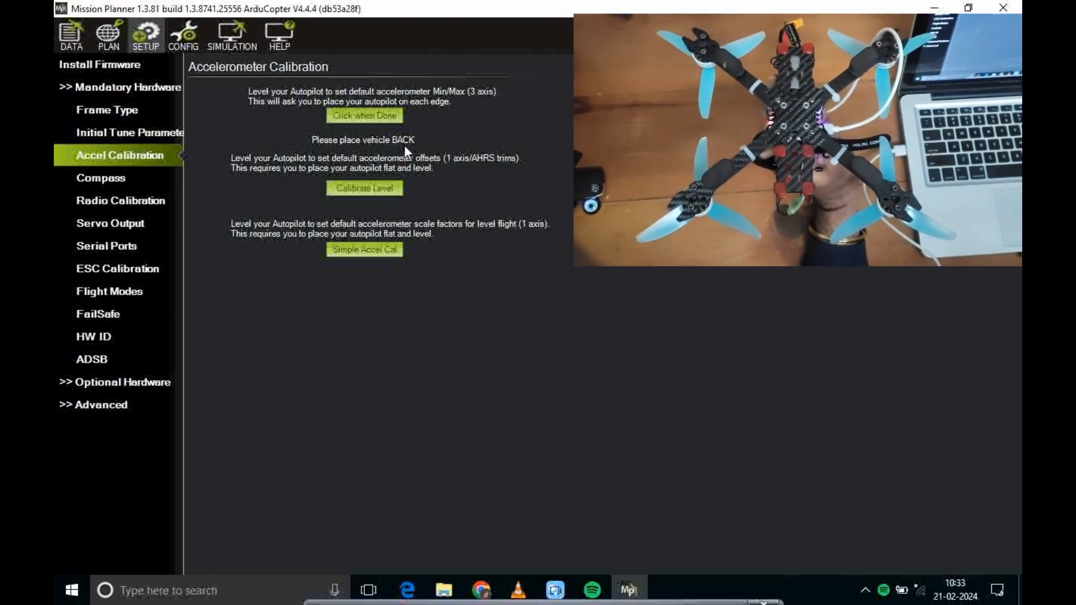
left_click(362, 120)
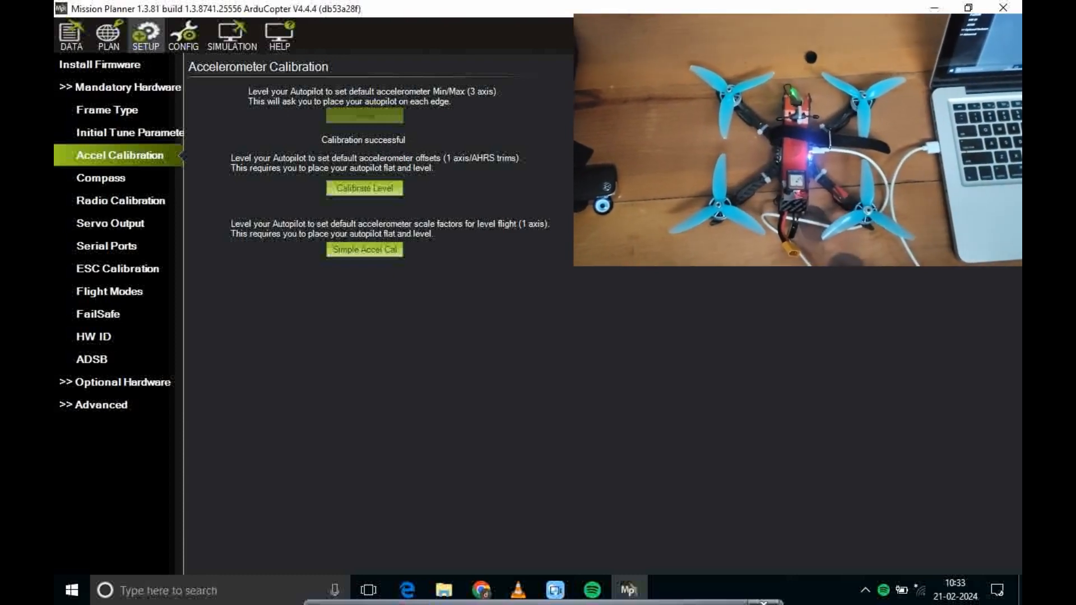
- Disconnect the flight controller and reconnect it through the COM11 USB serial device
left_click(996, 34)
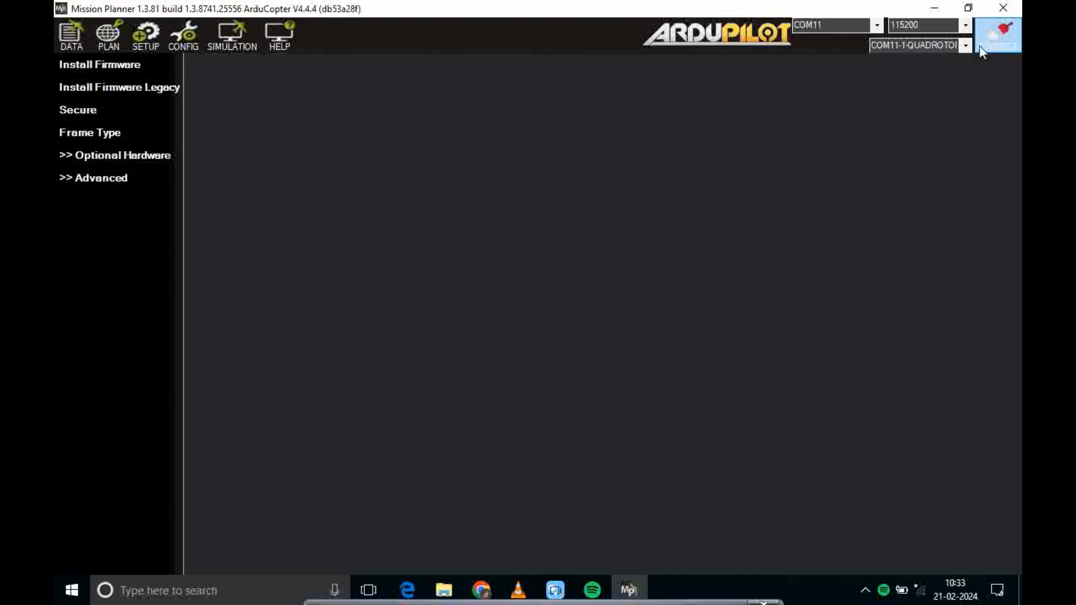
left_click(876, 25)
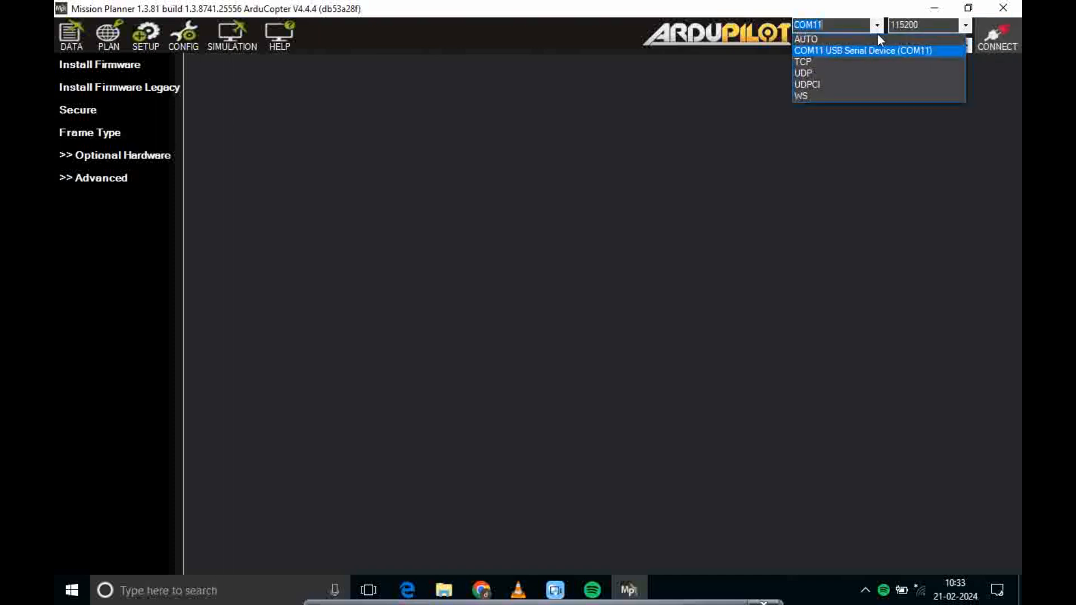
left_click(876, 50)
left_click(996, 37)
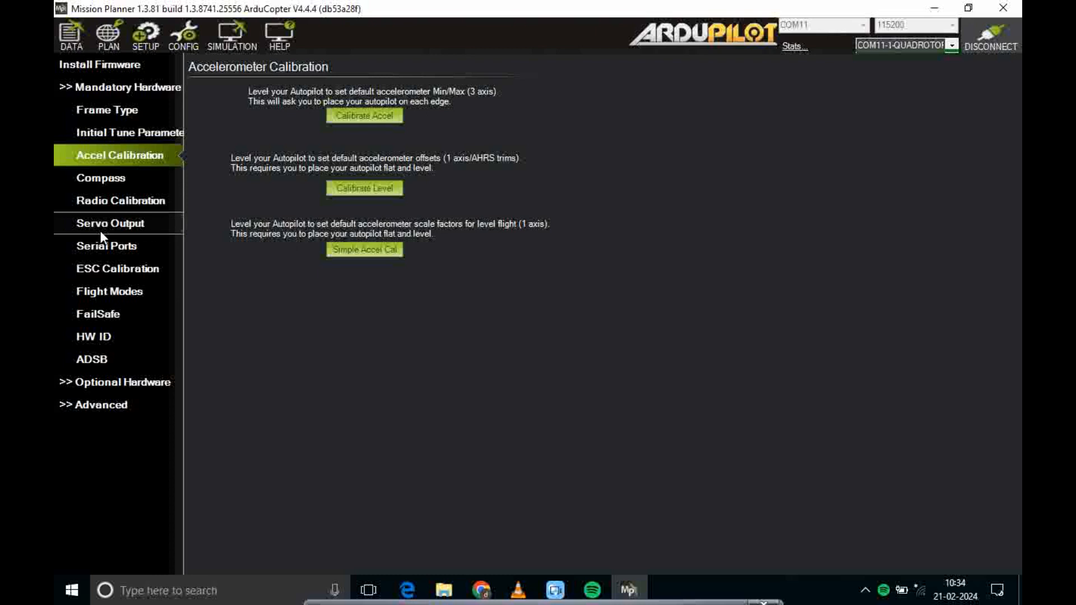
- Open the serial ports setup, reloading it by way of the ESC calibration page, and examine each port's speed and protocol
left_click(105, 250)
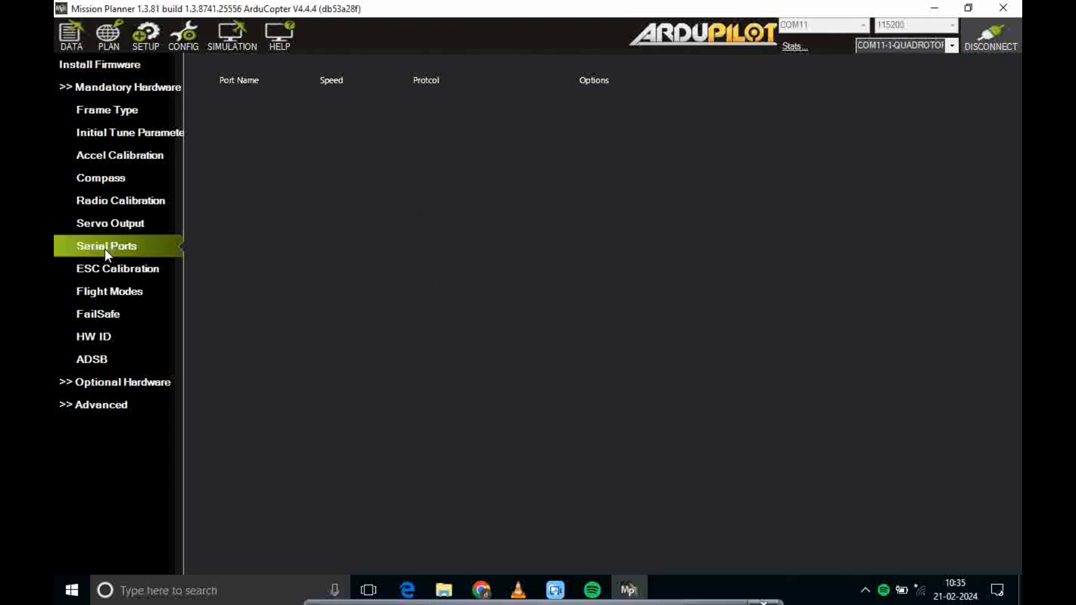
left_click(106, 264)
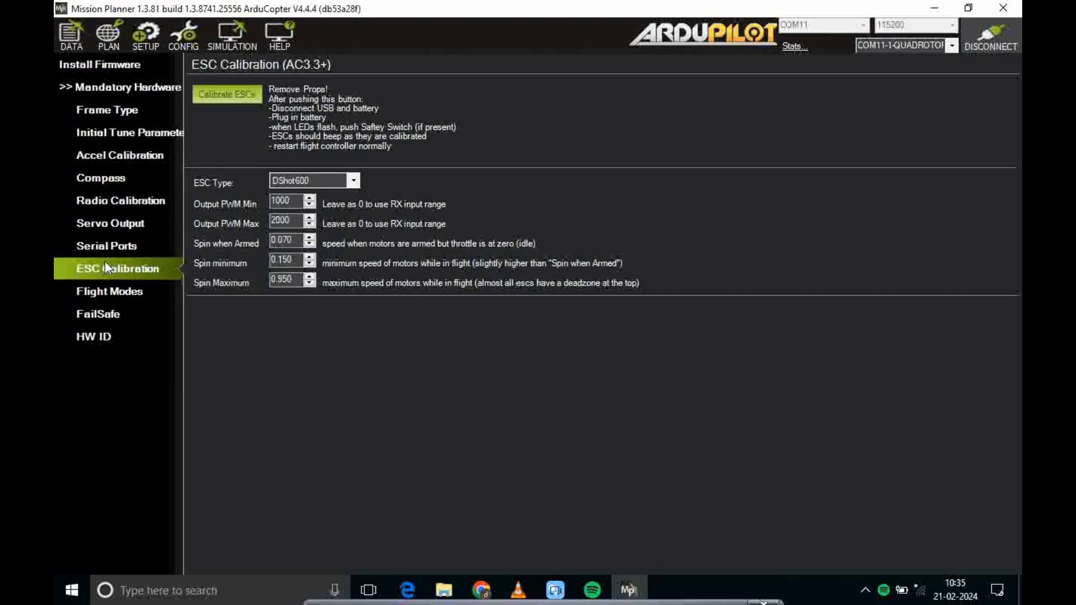
left_click(106, 253)
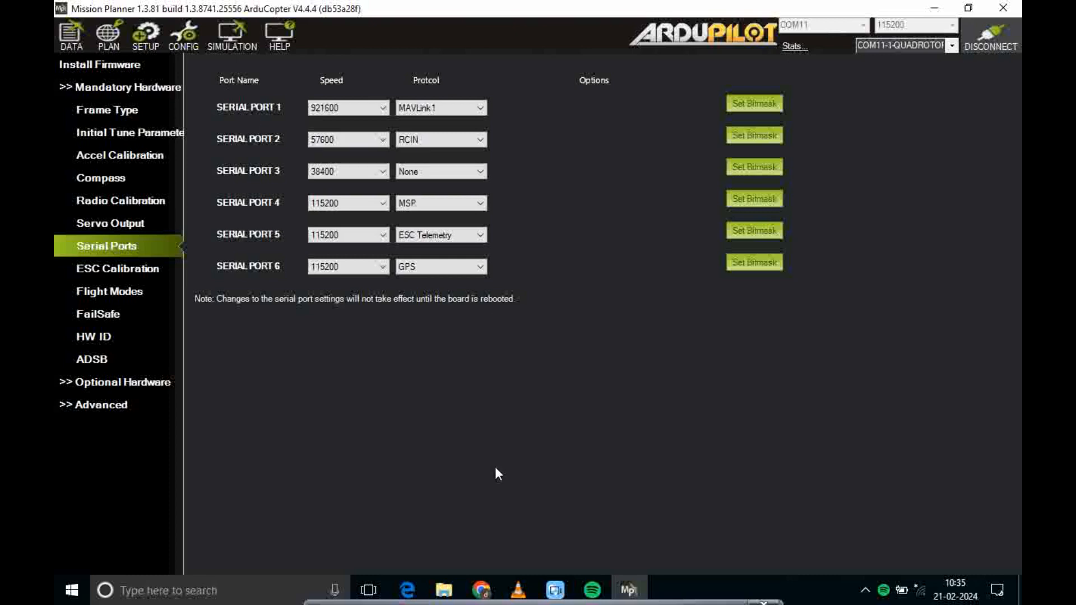
- Switch to the Speedy Bee F4 V3/V4 documentation in Chrome, maximize it, and examine the default UART assignments
mouse_move(480, 589)
left_click(479, 498)
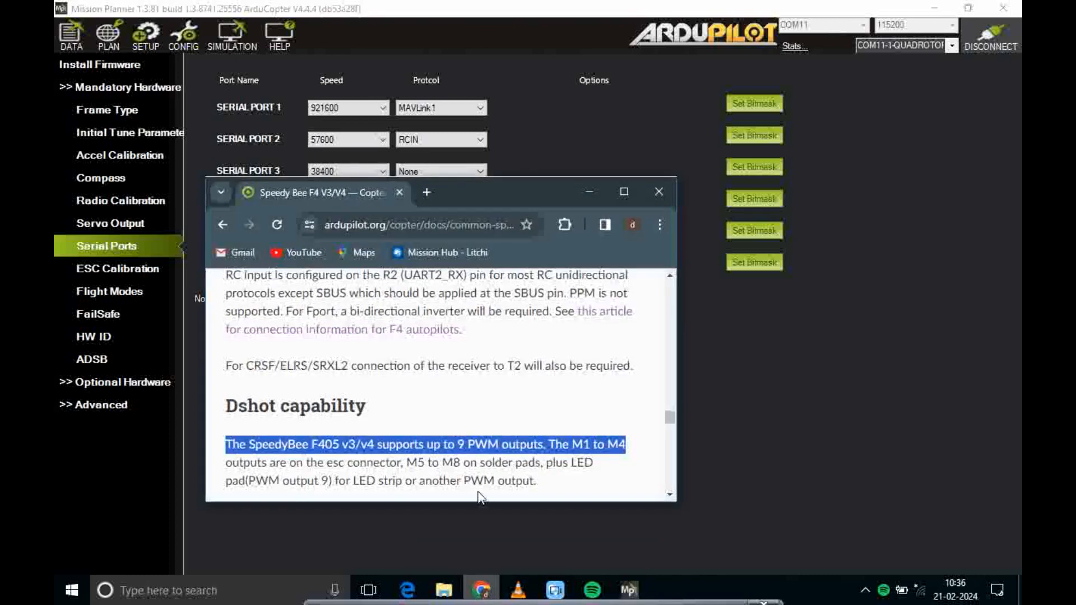
left_click(622, 194)
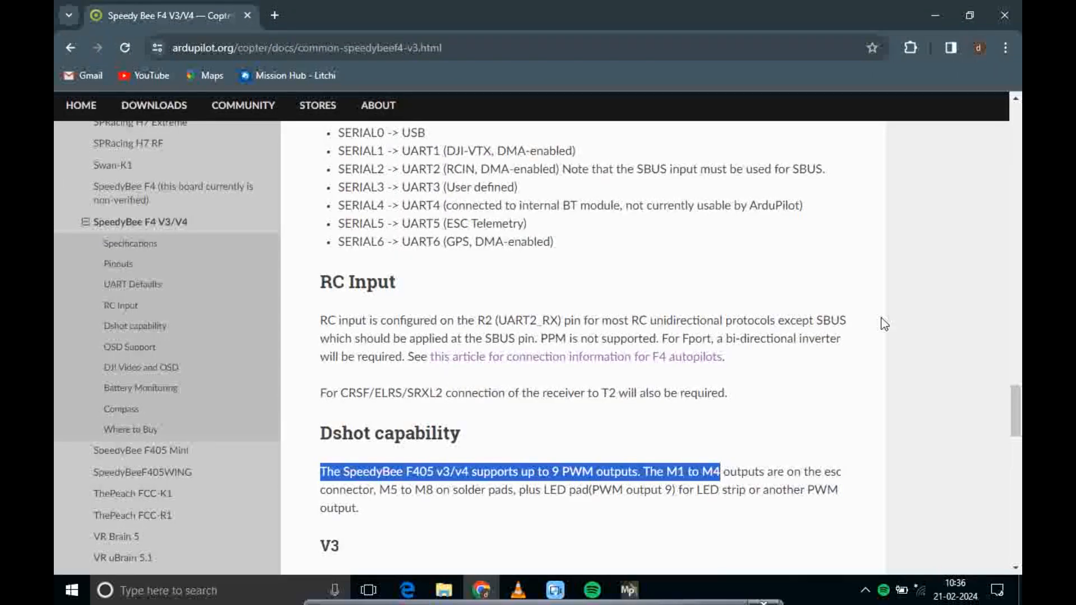
mouse_move(1015, 413)
left_mouse_down()
mouse_move(1009, 221)
mouse_move(1006, 398)
left_mouse_up()
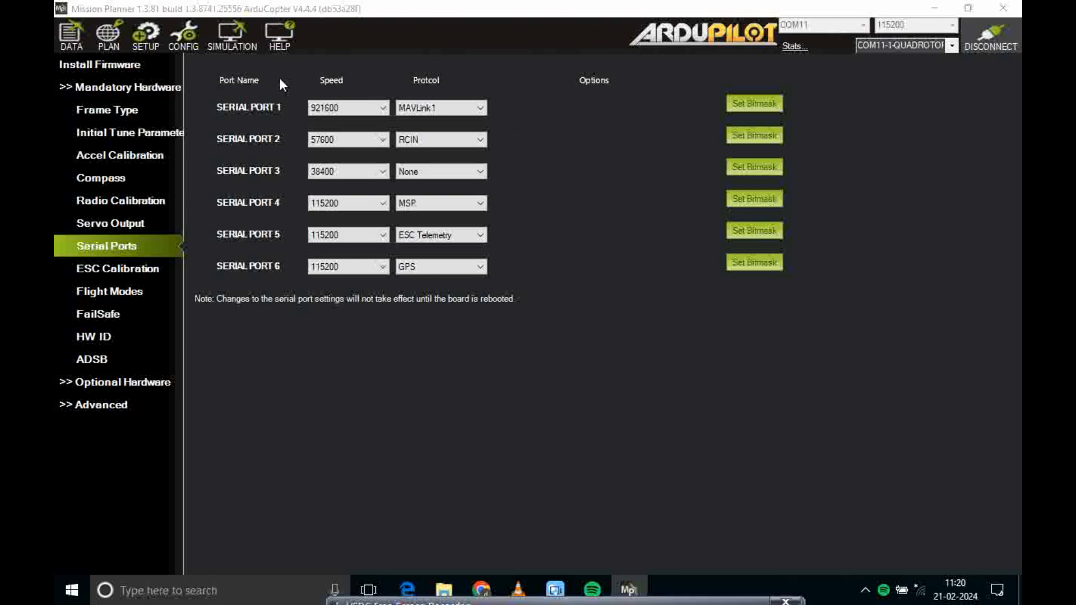
- Examine the protocol options for serial port 1 in Mission Planner and close the list without changing the selection
left_click(483, 108)
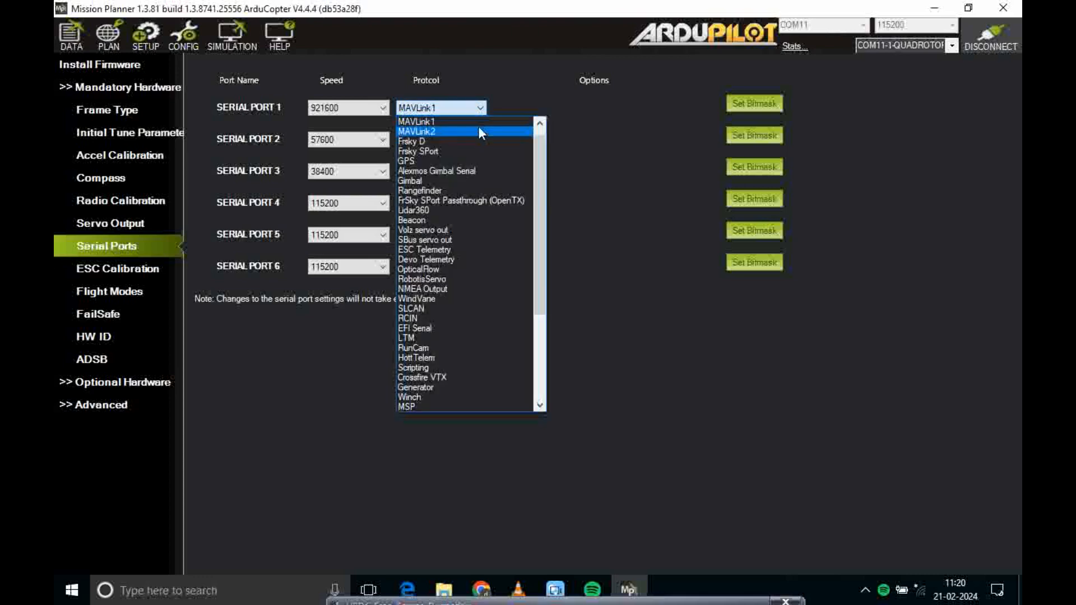
left_click(550, 85)
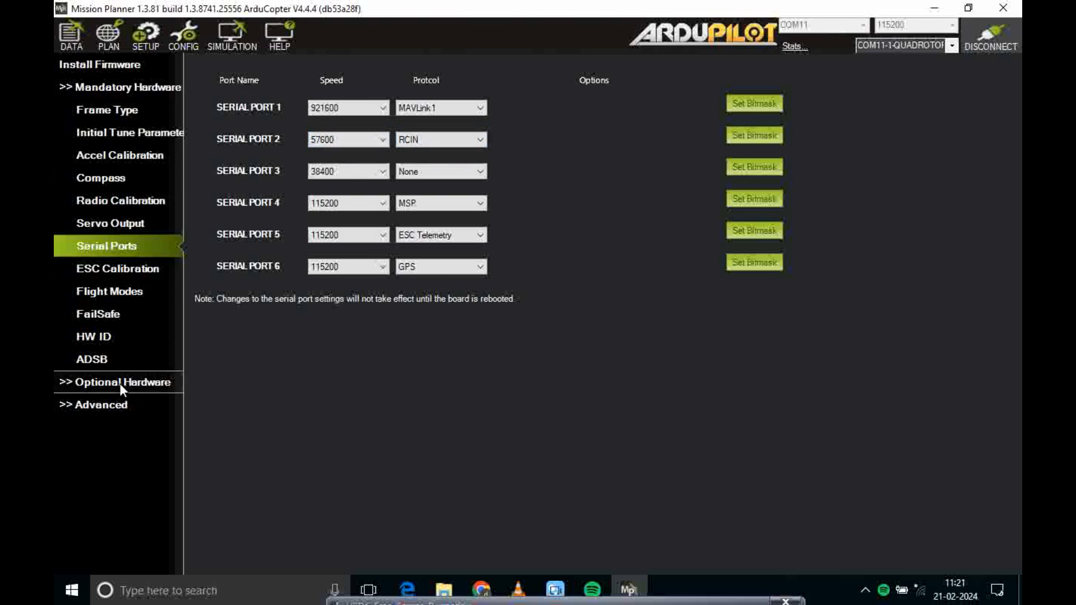
- Open the full parameter list in the configuration area and acknowledge the raw parameter warnings
left_click(186, 43)
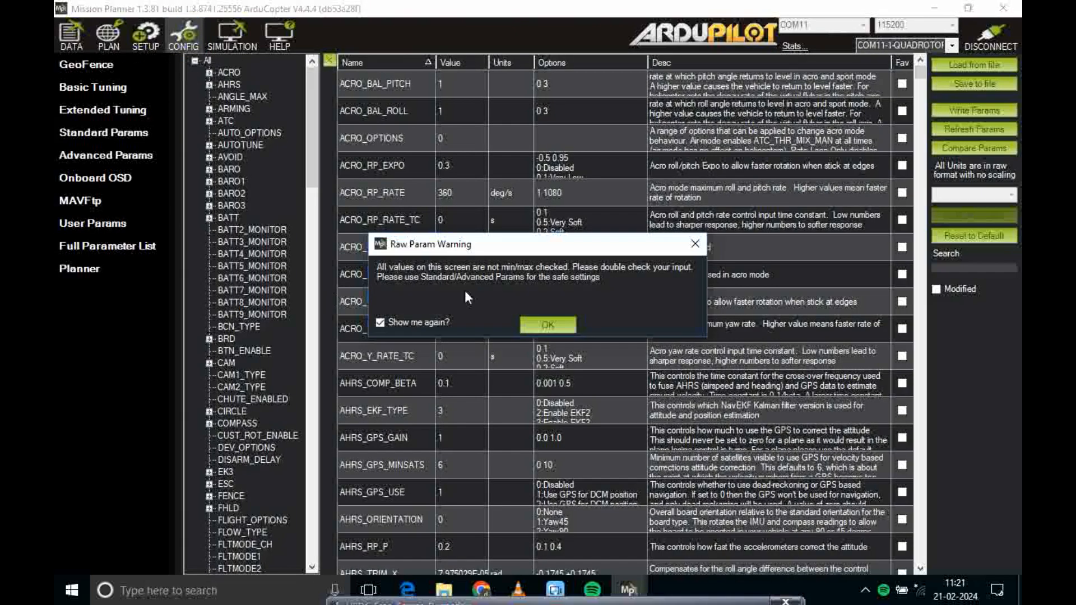
left_click(529, 327)
left_click(116, 251)
left_click(541, 326)
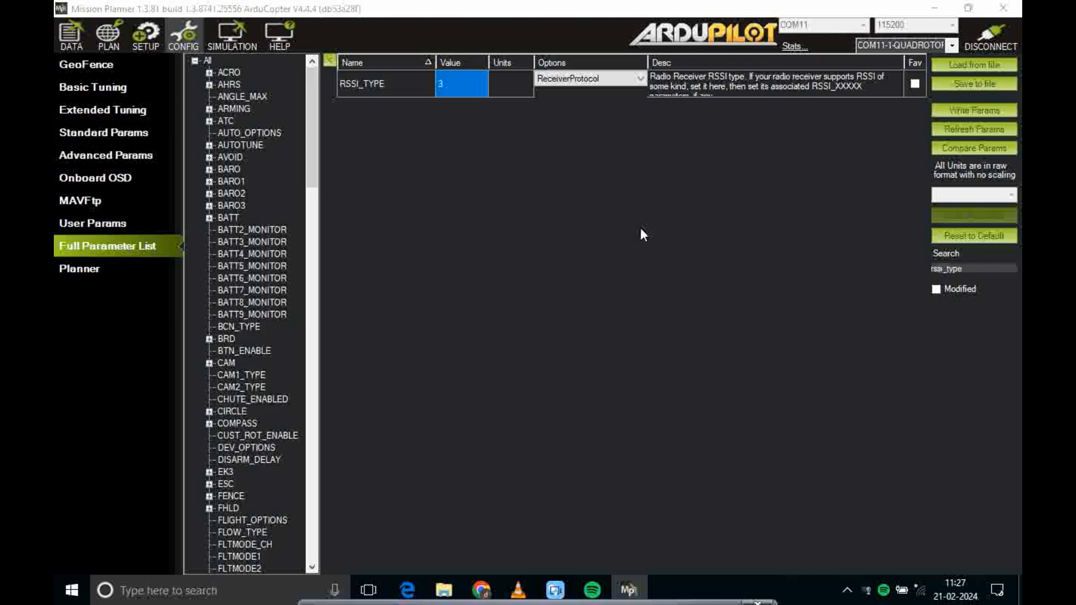
- Replace the parameter search term with serial7, and correct it to serial6 to review that port's parameters
left_click(977, 267)
key("BackSpace")
key("BackSpace")
key("BackSpace")
key("BackSpace")
key("BackSpace")
key("BackSpace")
key("BackSpace")
key("BackSpace")
key("BackSpace")
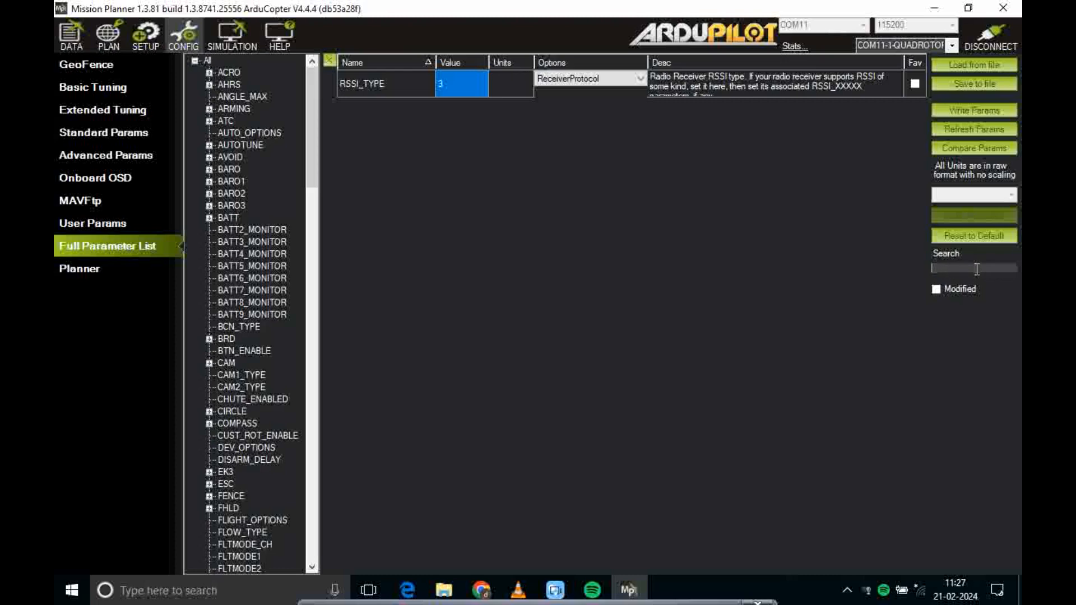
type("ser")
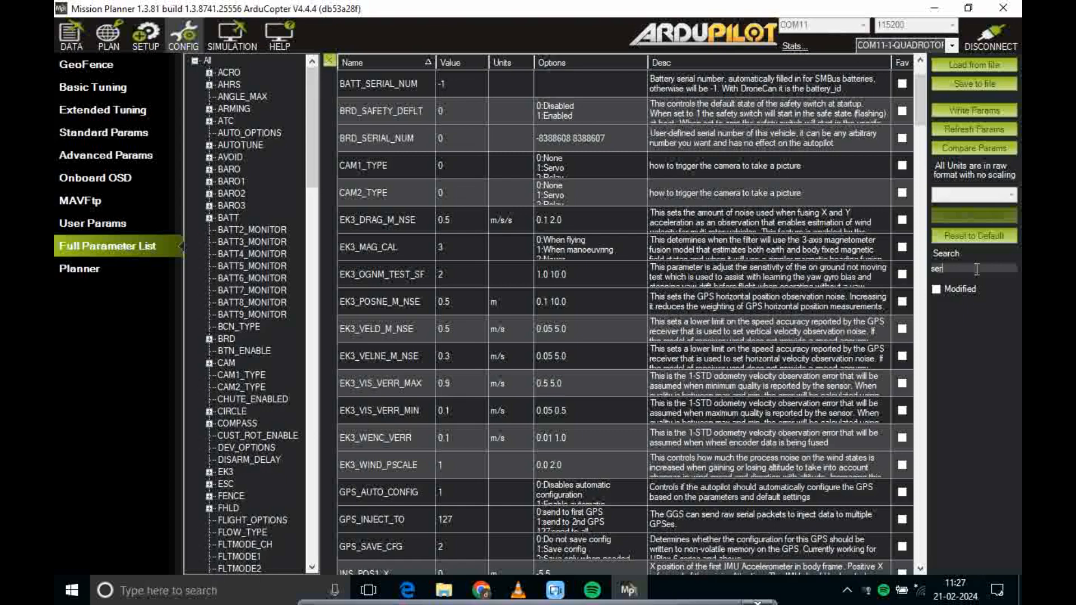
type("i")
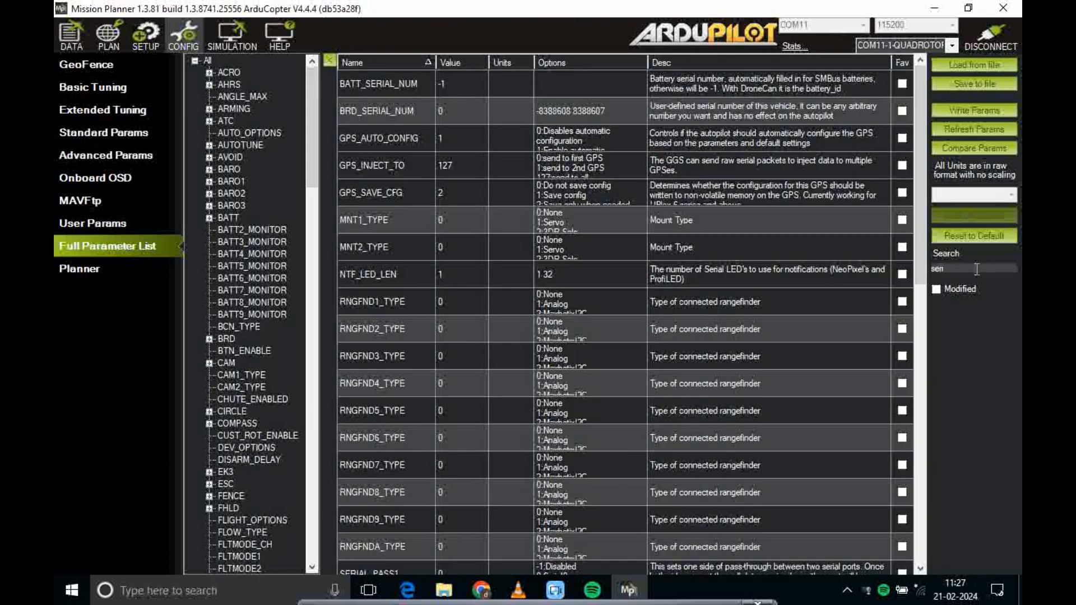
type("al")
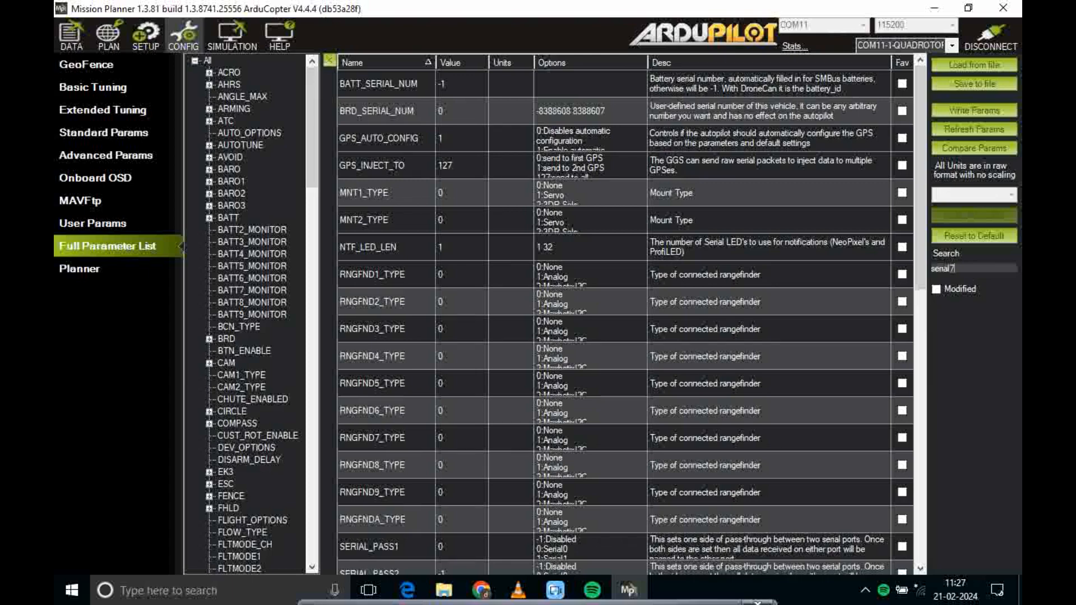
type("7")
type("6")
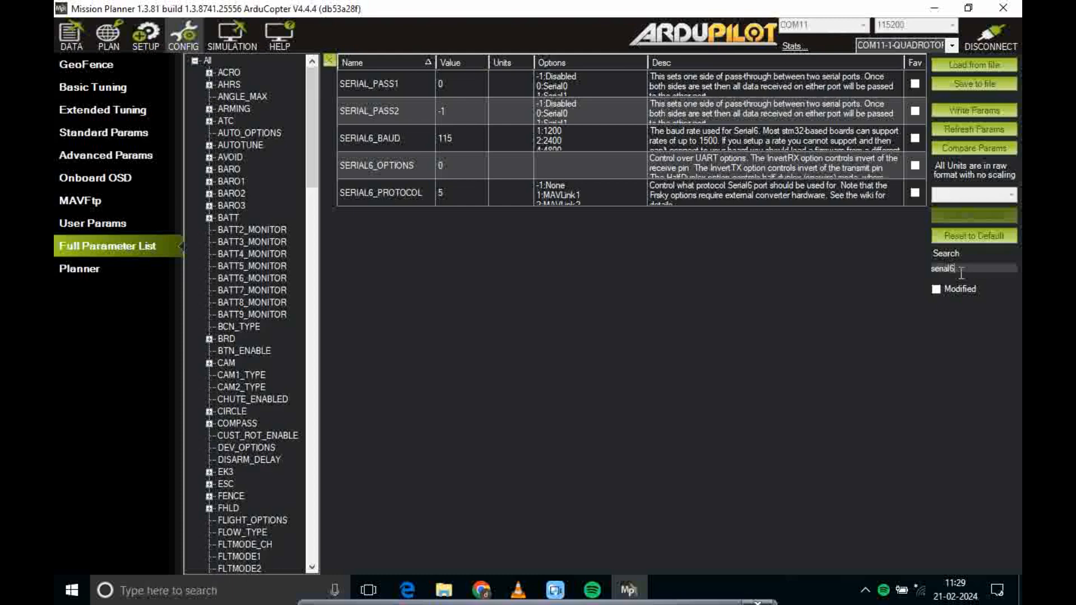
- Search the parameters for serial2_pro and select the SERIAL2_PROTOCOL value to check its assigned protocol
key("BackSpace")
type("2")
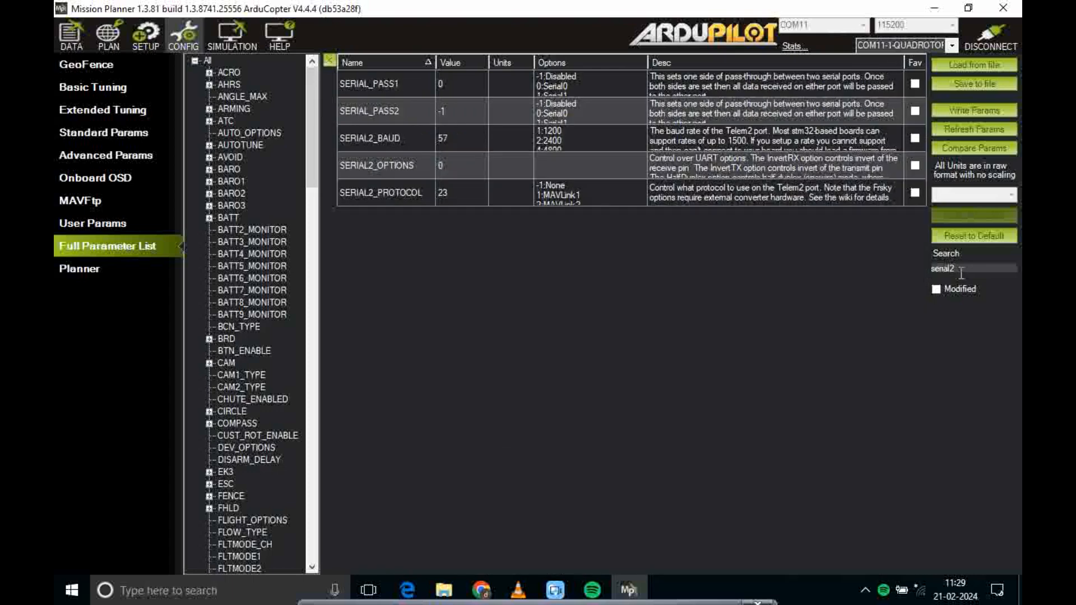
type("_pro")
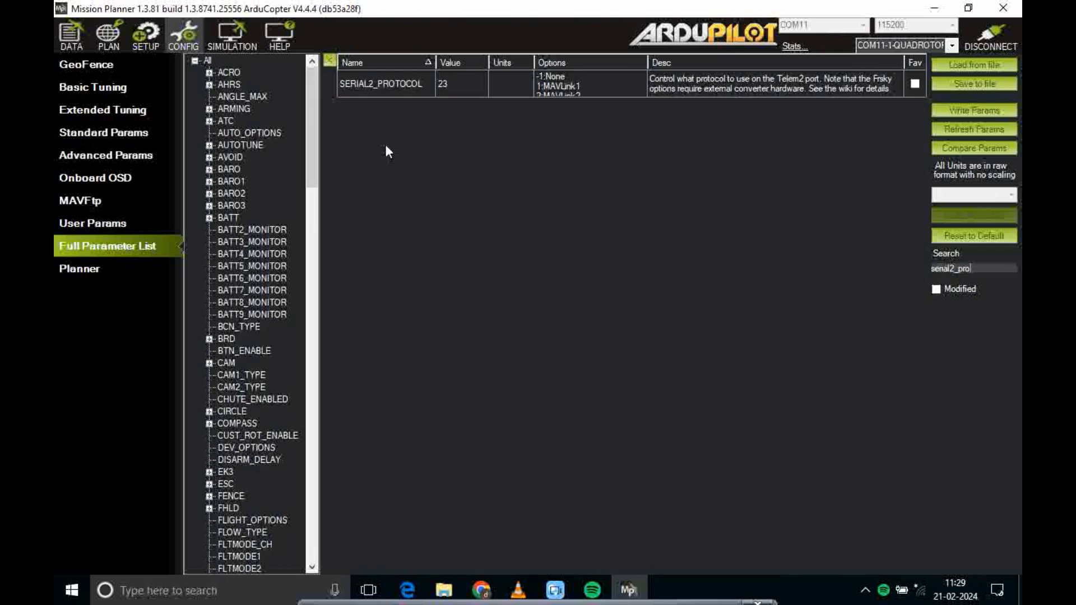
left_click(441, 88)
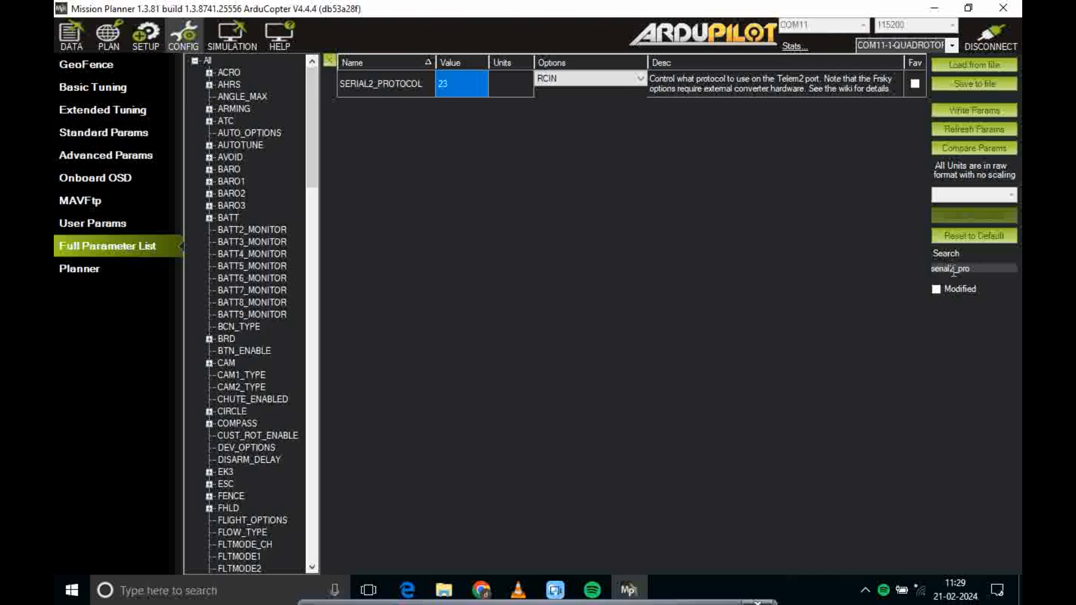
- Replace the search term with rssi_type and select the RSSI_TYPE value to check its assigned option
key("BackSpace")
key("BackSpace")
key("BackSpace")
key("BackSpace")
key("BackSpace")
key("BackSpace")
key("BackSpace")
key("BackSpace")
key("BackSpace")
key("BackSpace")
key("BackSpace")
type("rss")
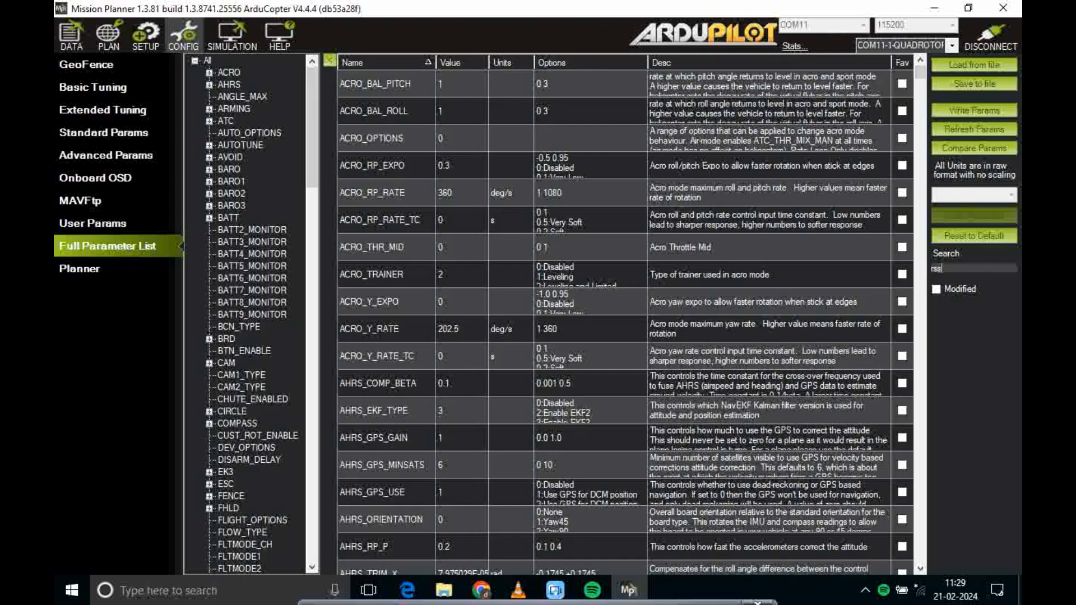
type("i")
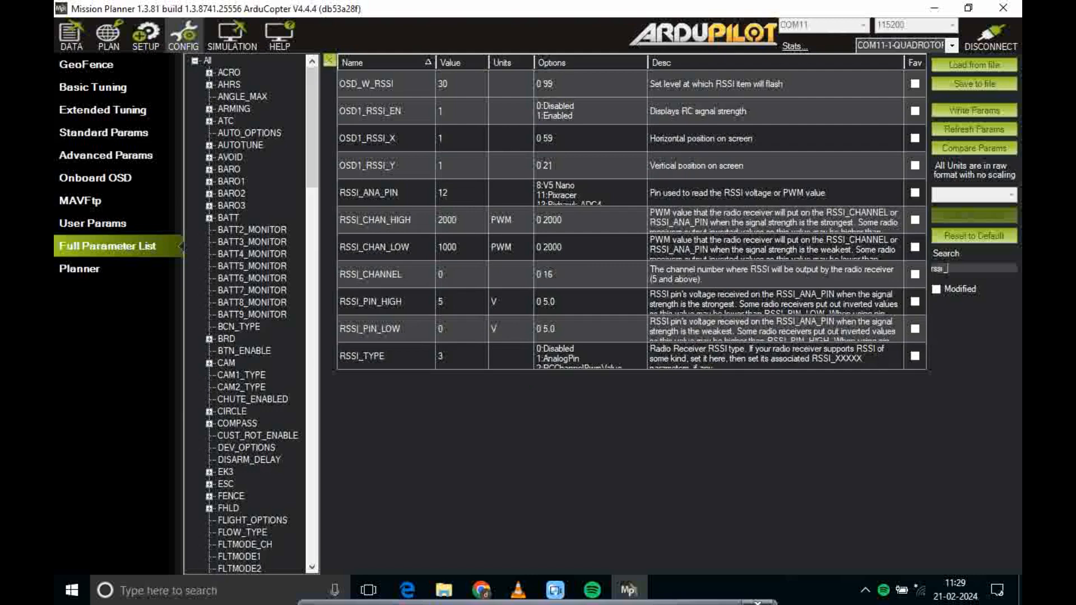
type("_type")
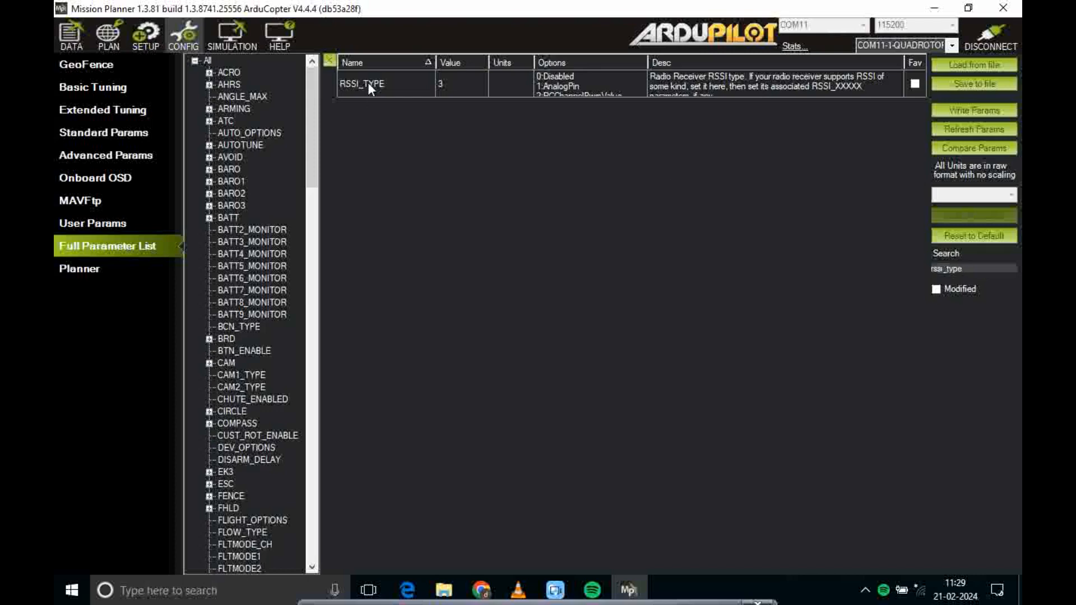
left_click(444, 84)
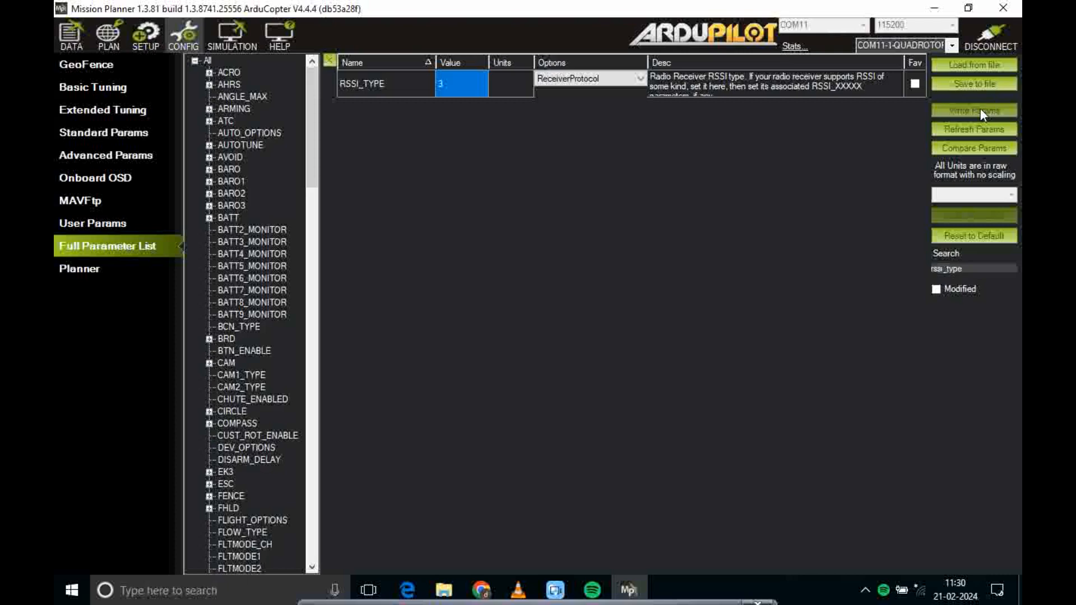
- Replace the parameter search term with rc_op to find the RC input options parameter
key("BackSpace")
key("BackSpace")
key("BackSpace")
key("BackSpace")
key("BackSpace")
key("BackSpace")
key("BackSpace")
key("BackSpace")
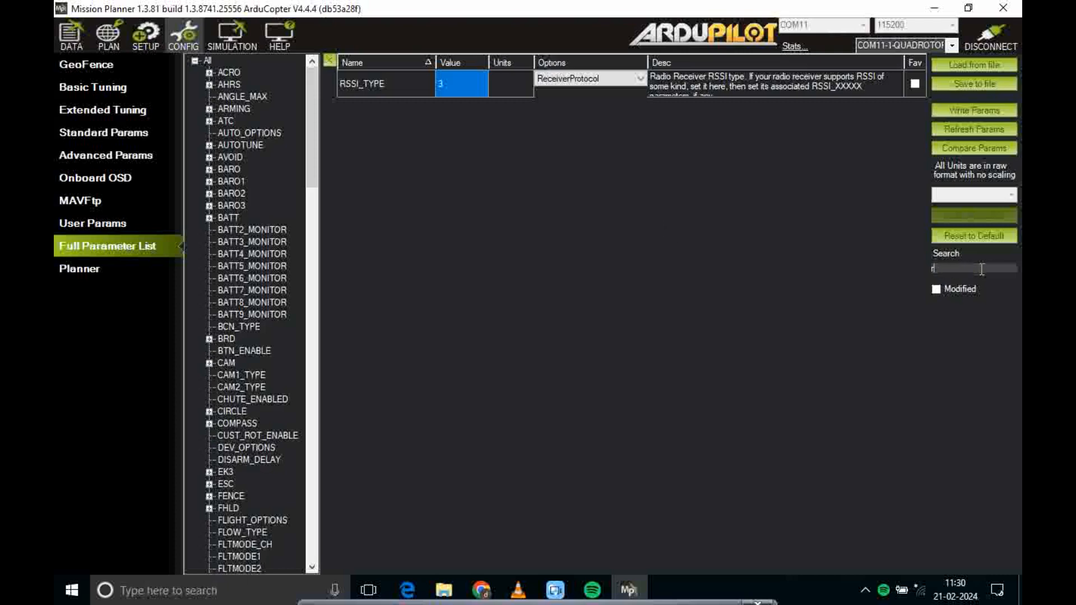
type("rc")
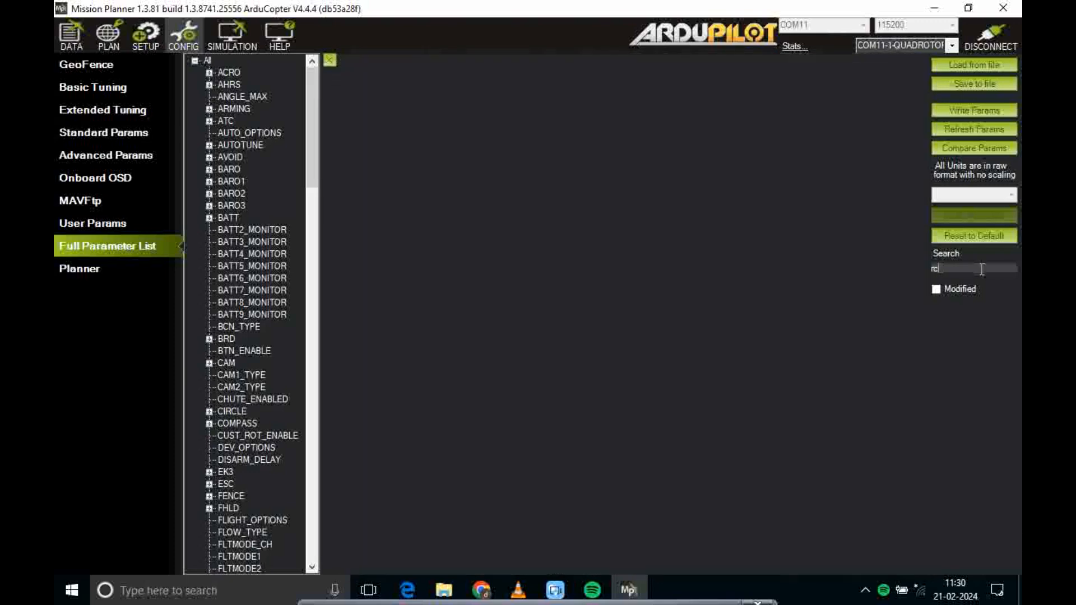
type("_op")
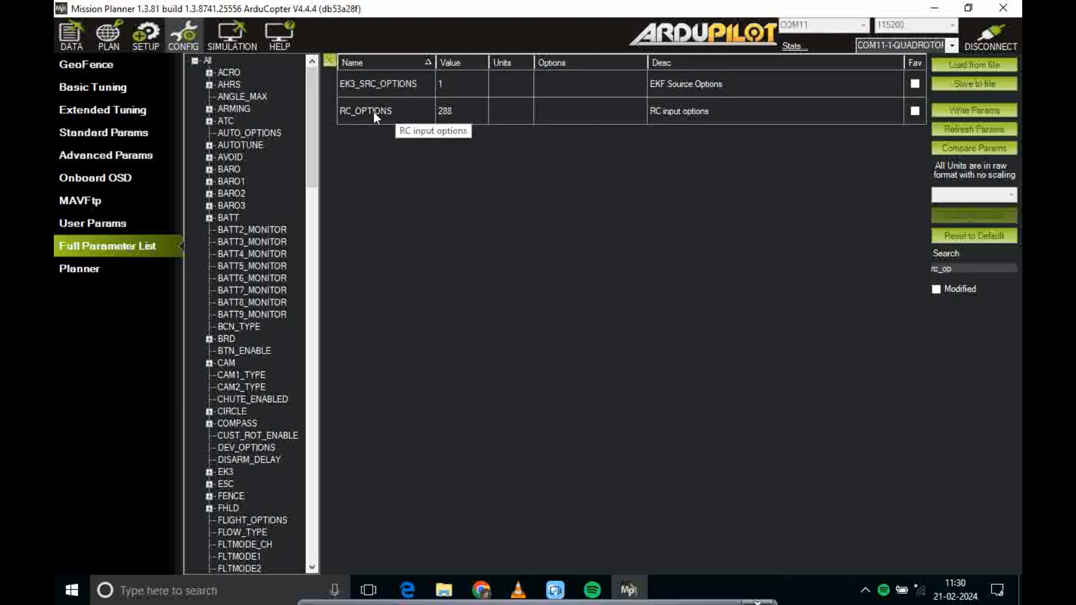
- Open the bitmask of RC_OPTIONS, review which RC input options are enabled, and close it unchanged
left_click(446, 114)
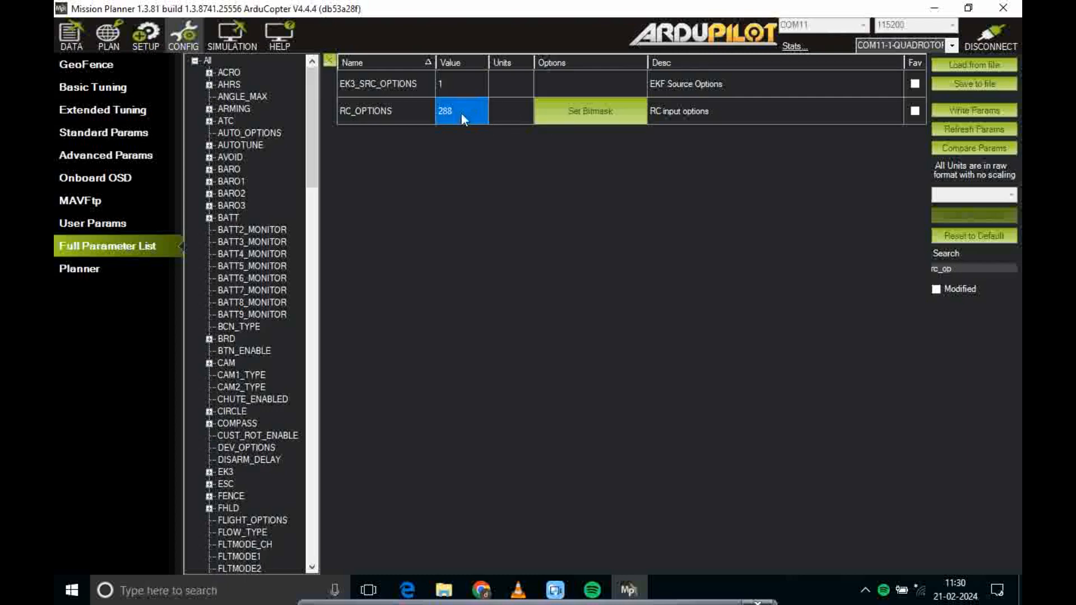
left_click(566, 110)
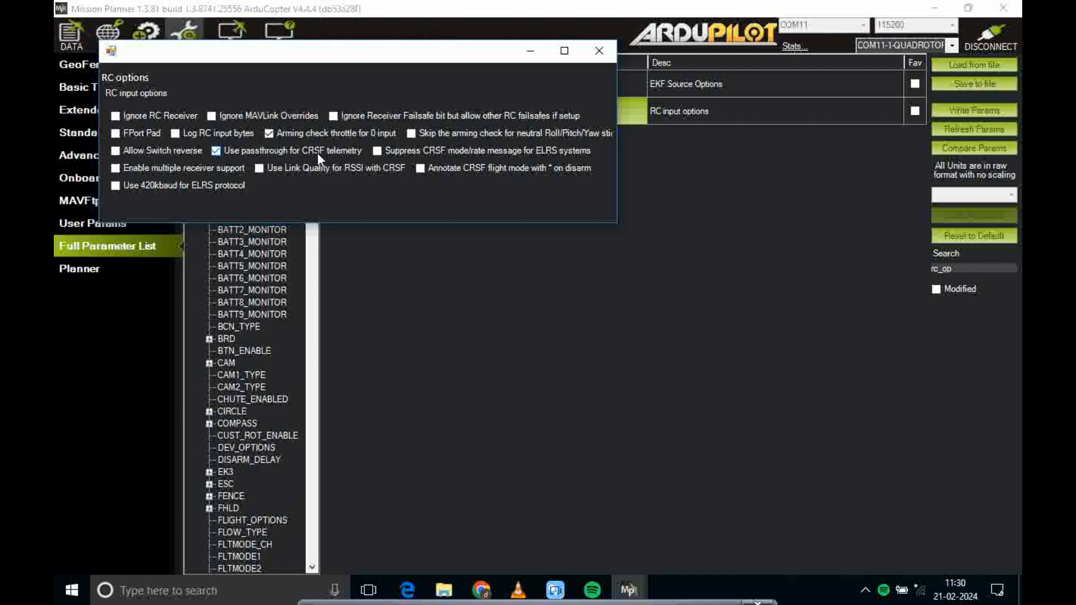
left_click(456, 260)
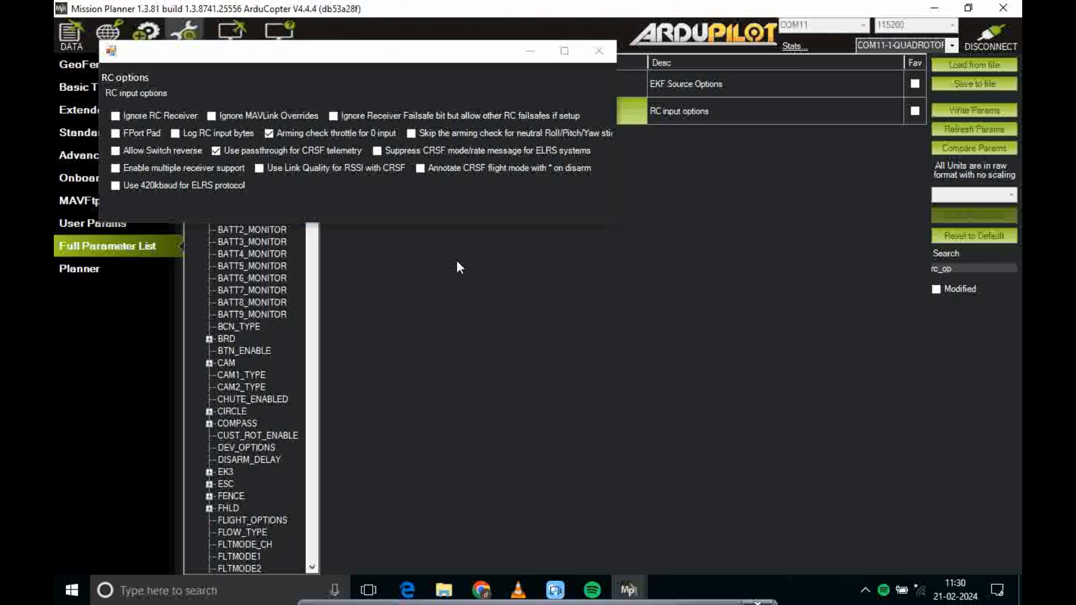
left_click(599, 51)
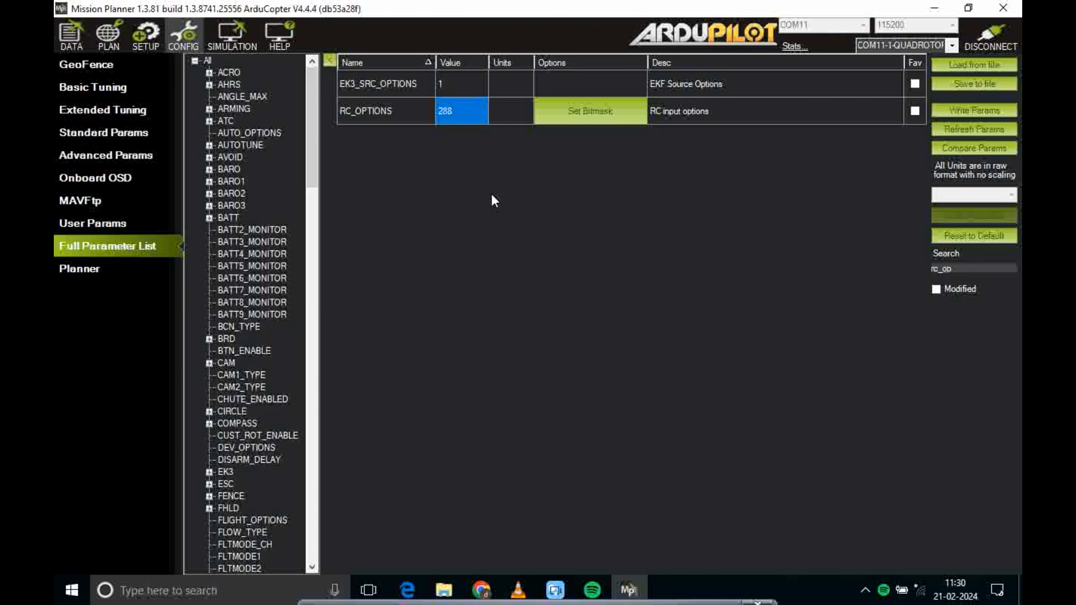
- Open the radio calibration page in the setup area to examine the receiver channel inputs
left_click(145, 36)
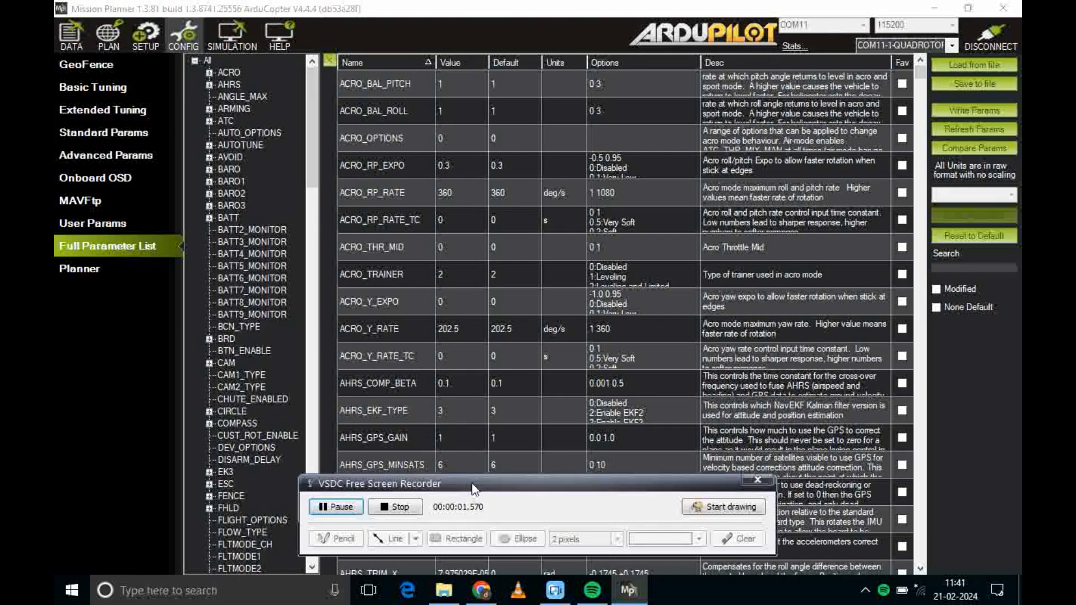
left_click_drag(473, 490, 475, 604)
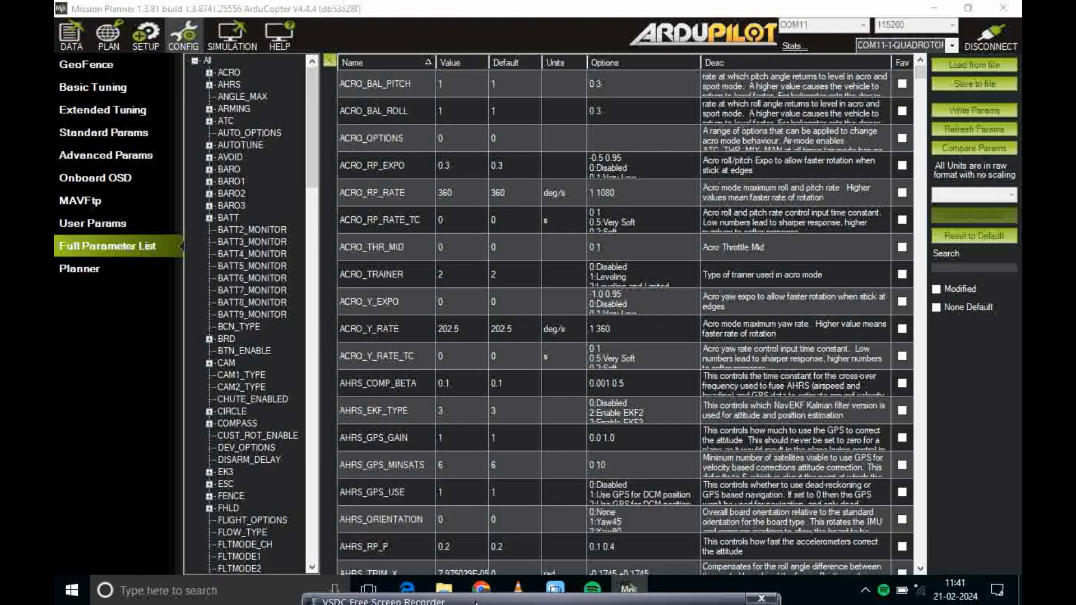
left_click(137, 39)
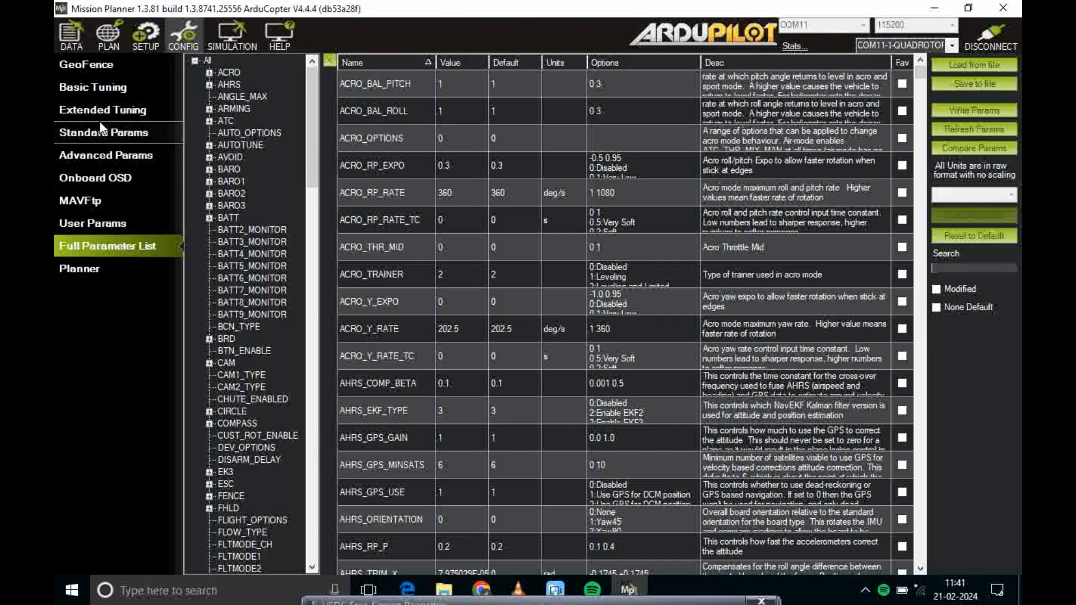
left_click(143, 47)
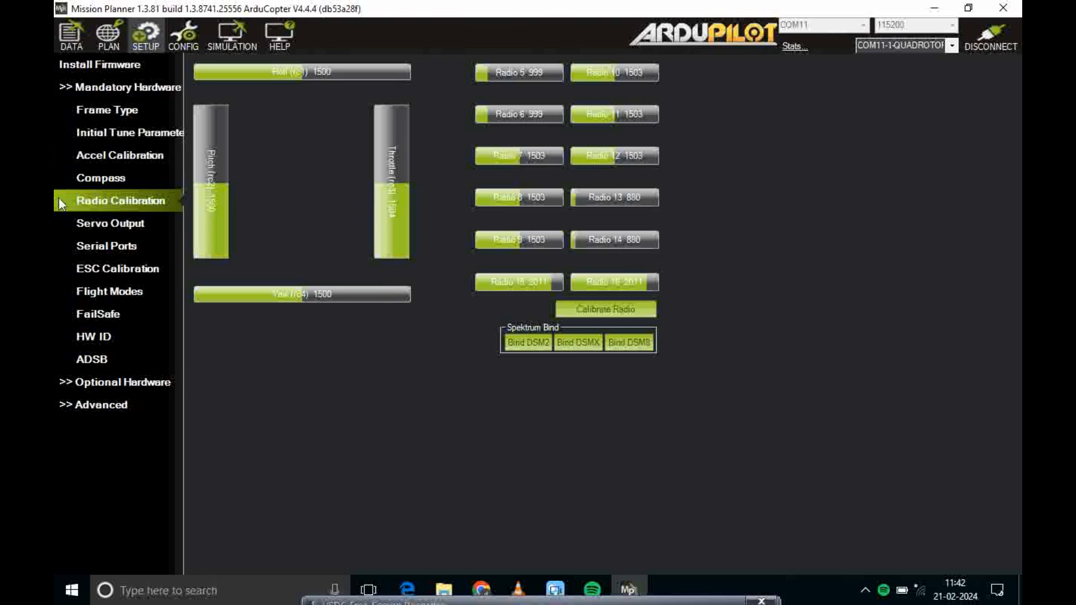
- Return to the full parameter list, acknowledge the raw parameter warning, and search the parameters for fltmode
left_click(184, 47)
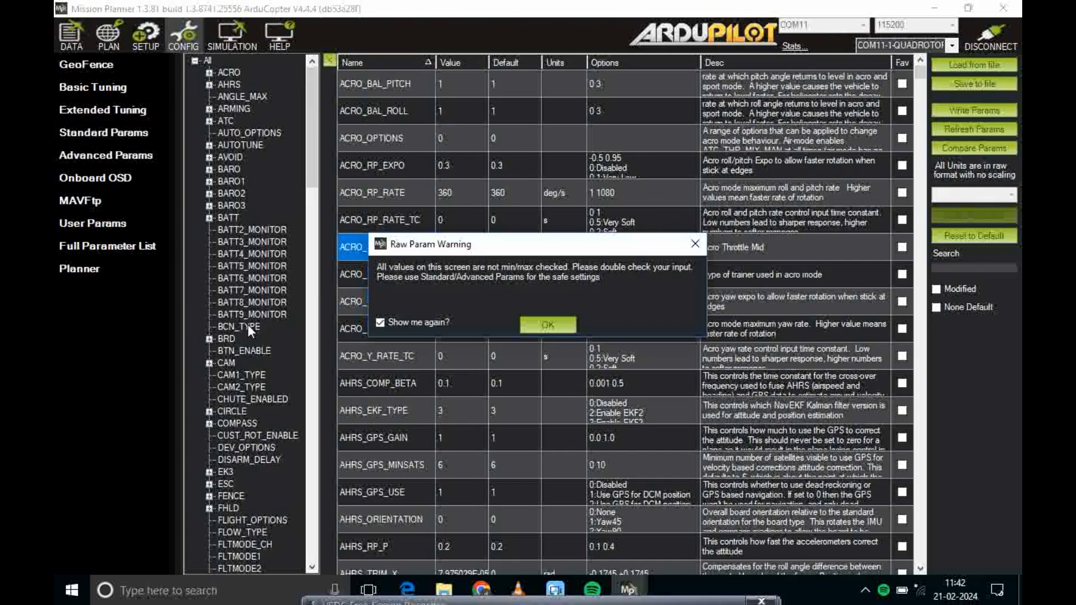
left_click(552, 326)
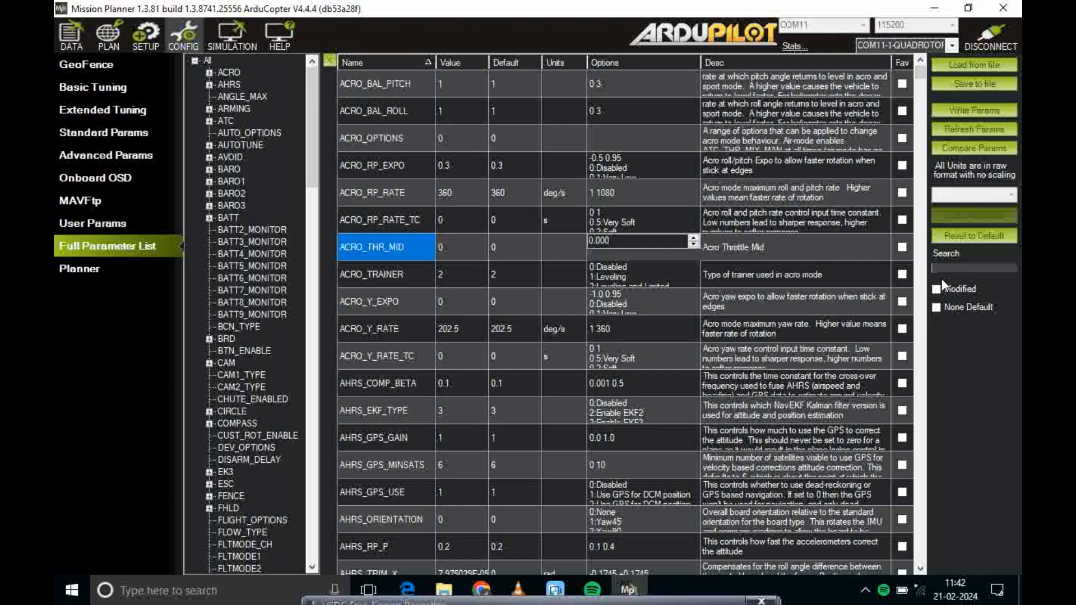
type("fl")
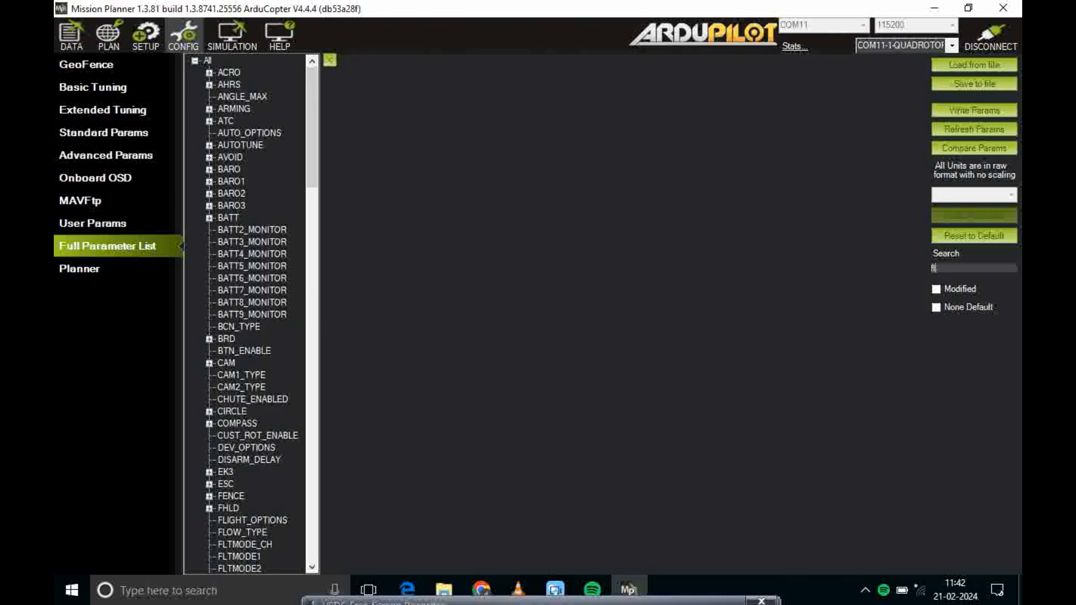
type("t")
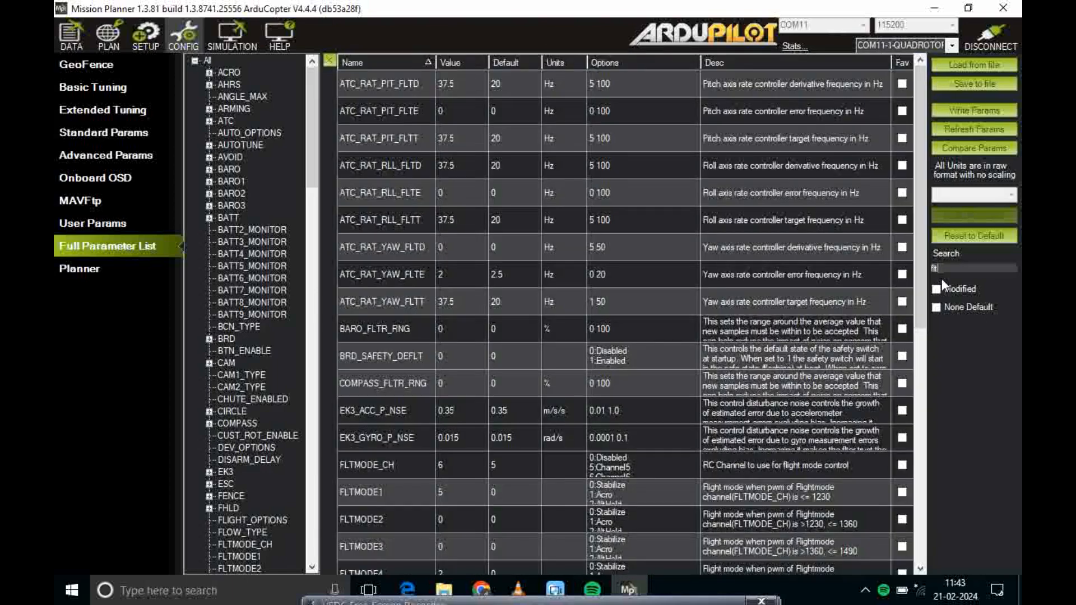
type("mode")
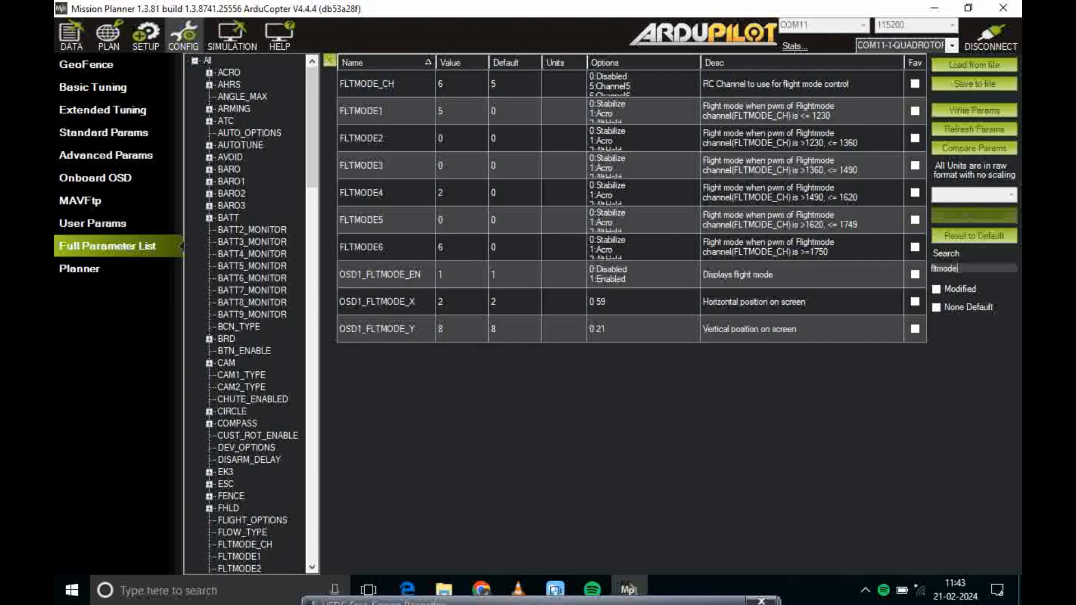
- Narrow the search to fltmode_ch and select the FLTMODE_CH parameter to check its assigned channel
type("_op")
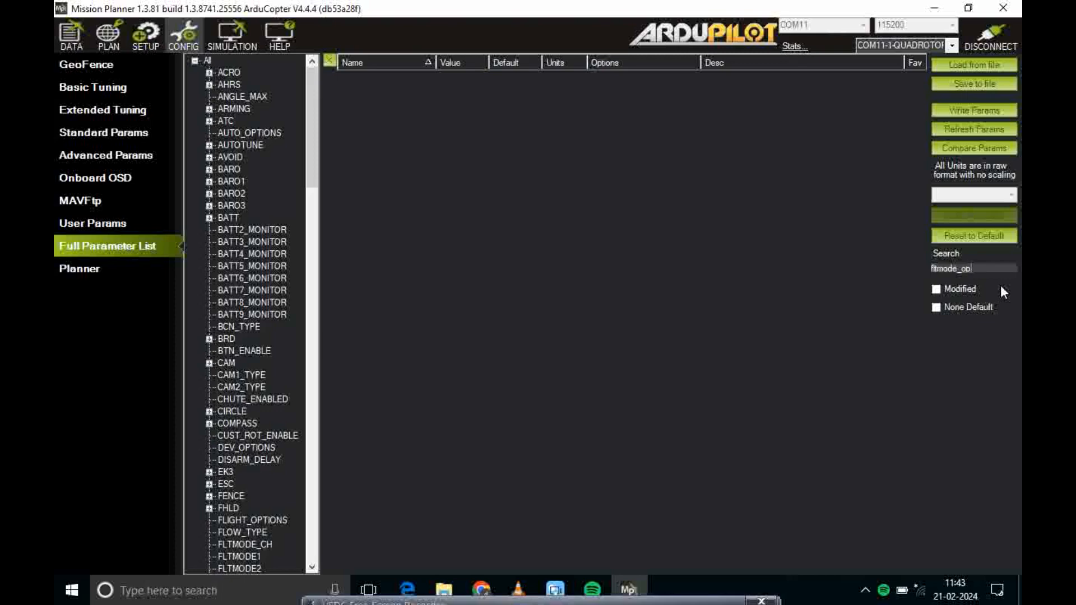
key("BackSpace")
key("BackSpace")
key("BackSpace")
type("_ch")
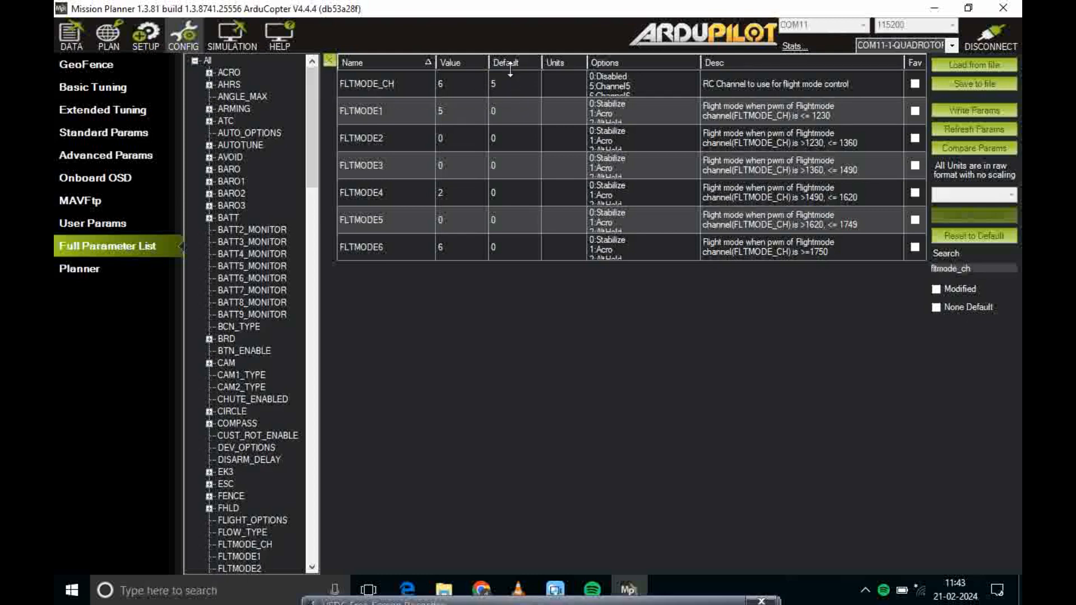
left_click(435, 85)
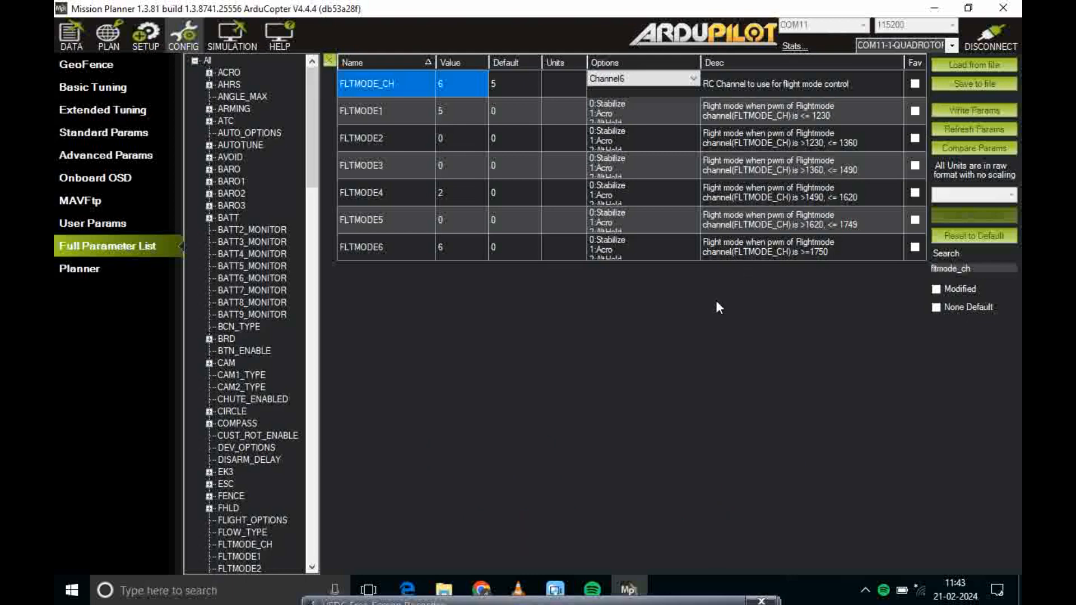
- Replace the search term with rc5_op to find the function parameter of RC channel 5
left_click(979, 266)
key("BackSpace")
key("BackSpace")
key("BackSpace")
key("BackSpace")
key("BackSpace")
key("BackSpace")
key("BackSpace")
key("BackSpace")
type("rc5")
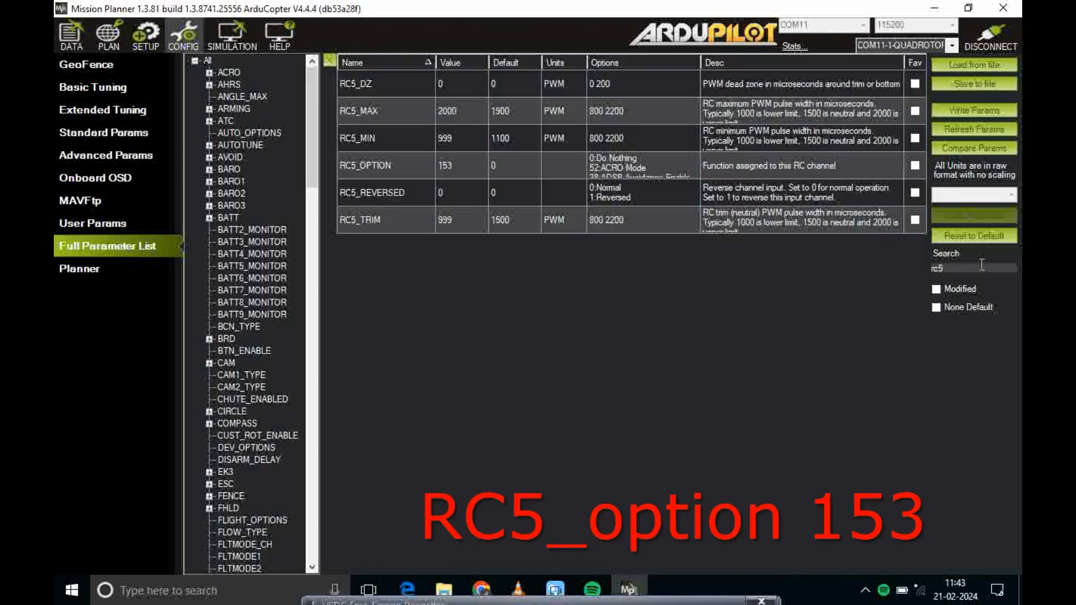
type("_op")
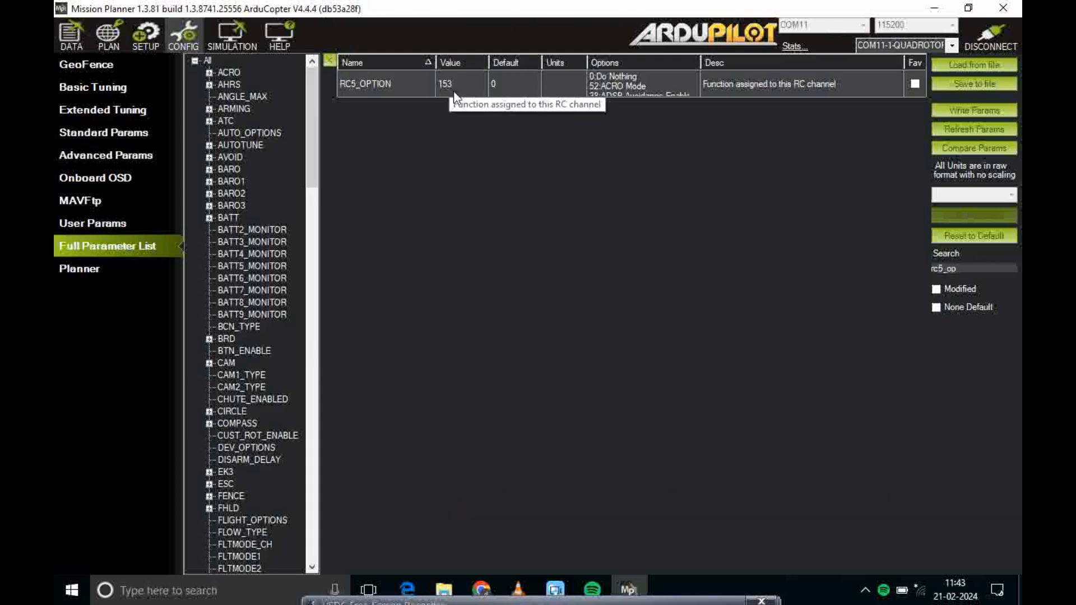
- Select the RC5_OPTION value, look through its available functions, and close the choices without changing it
left_click(447, 91)
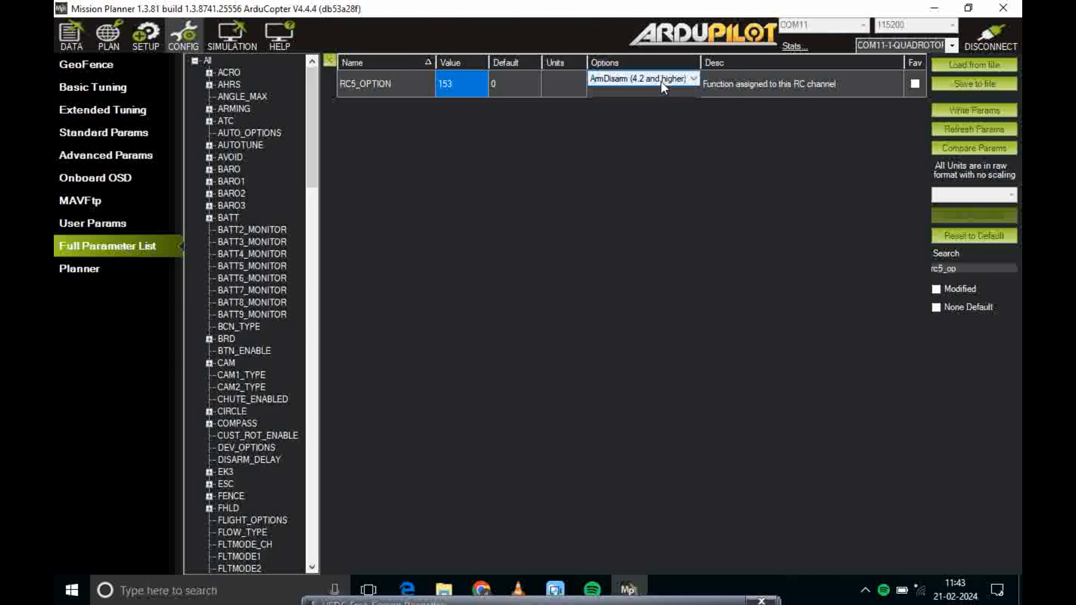
left_click(693, 78)
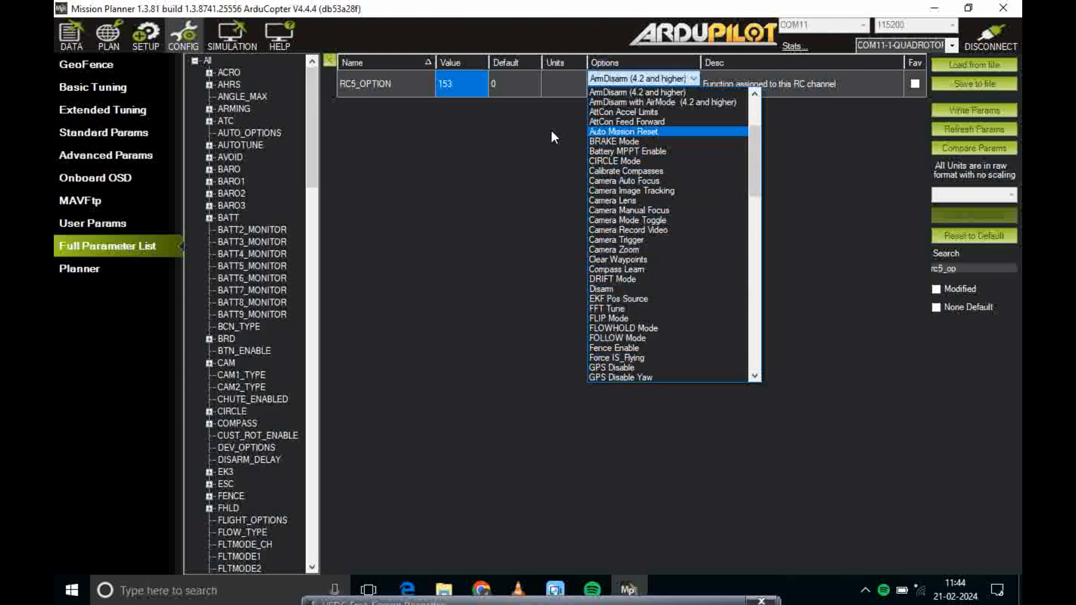
left_click(446, 147)
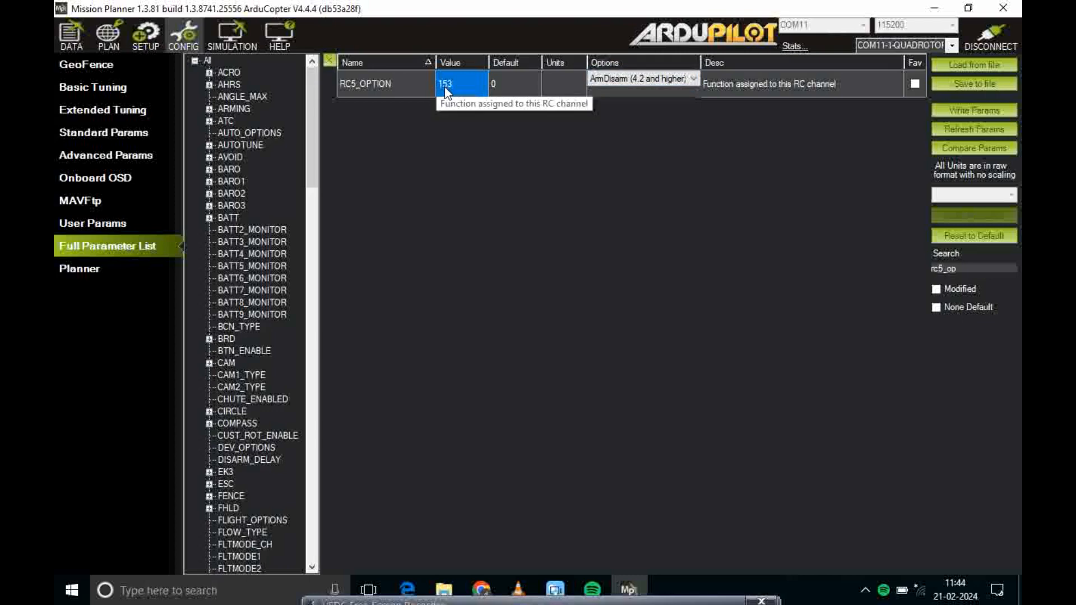
left_click(956, 102)
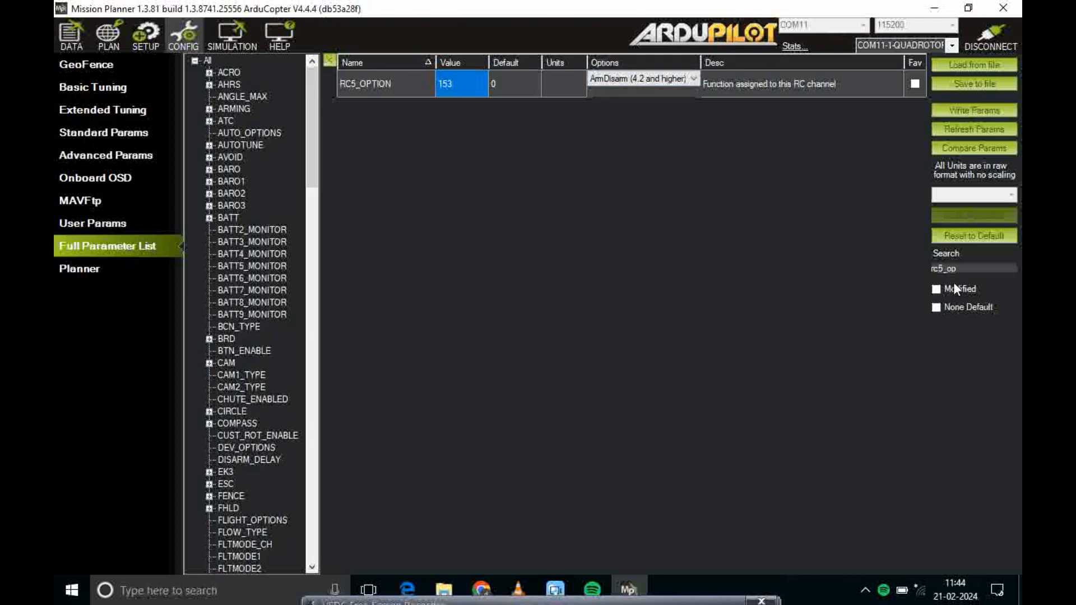
- Replace the search term with rc7_op and select the RC7_OPTION value to check its assigned function
left_click(964, 268)
key("BackSpace")
key("BackSpace")
key("BackSpace")
key("BackSpace")
type("6")
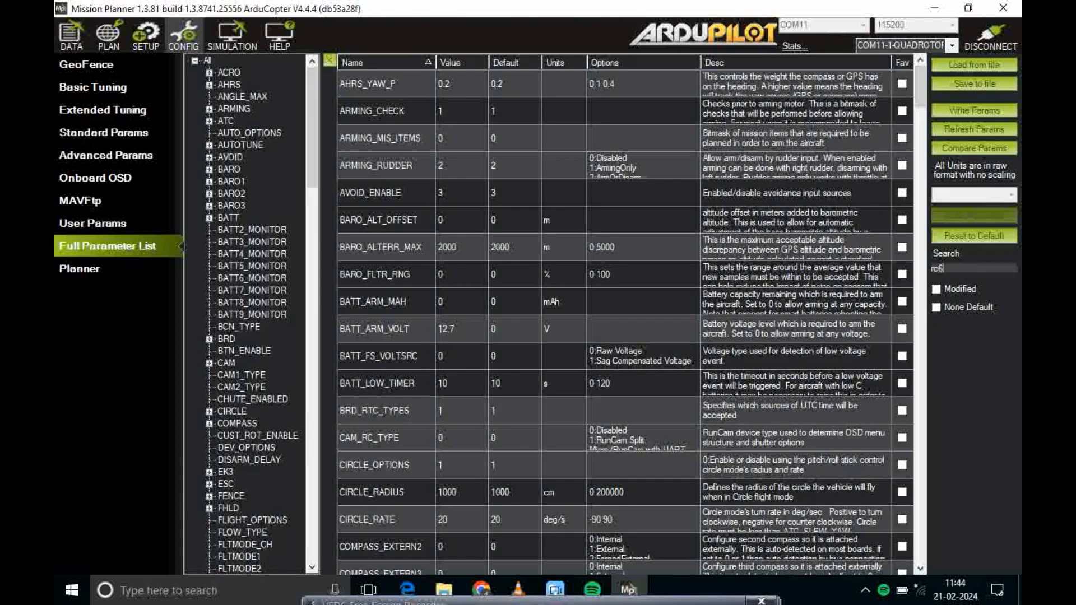
key("BackSpace")
type("7")
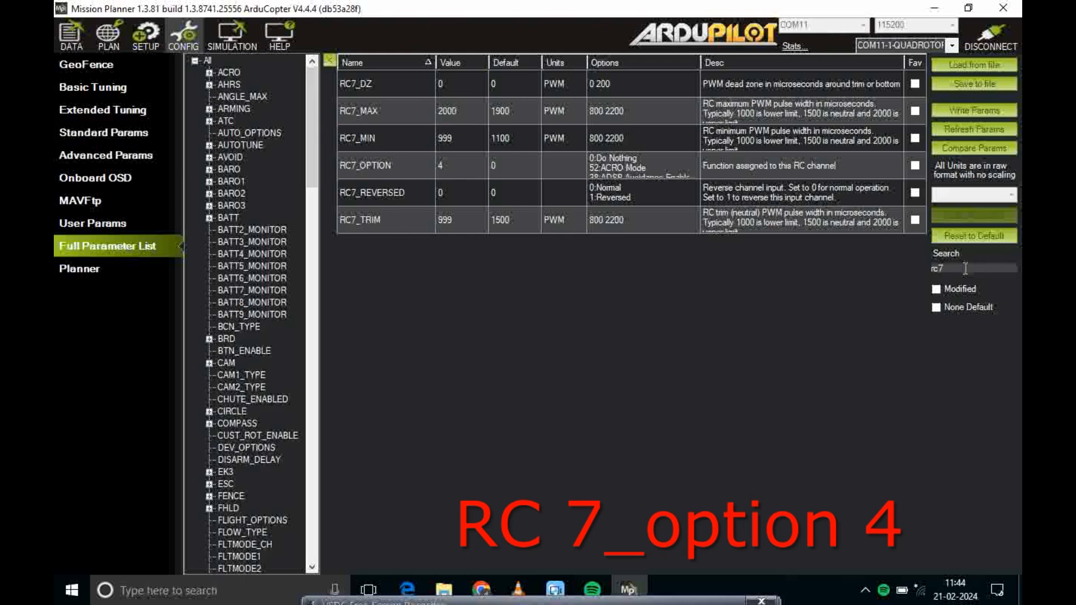
type("_op")
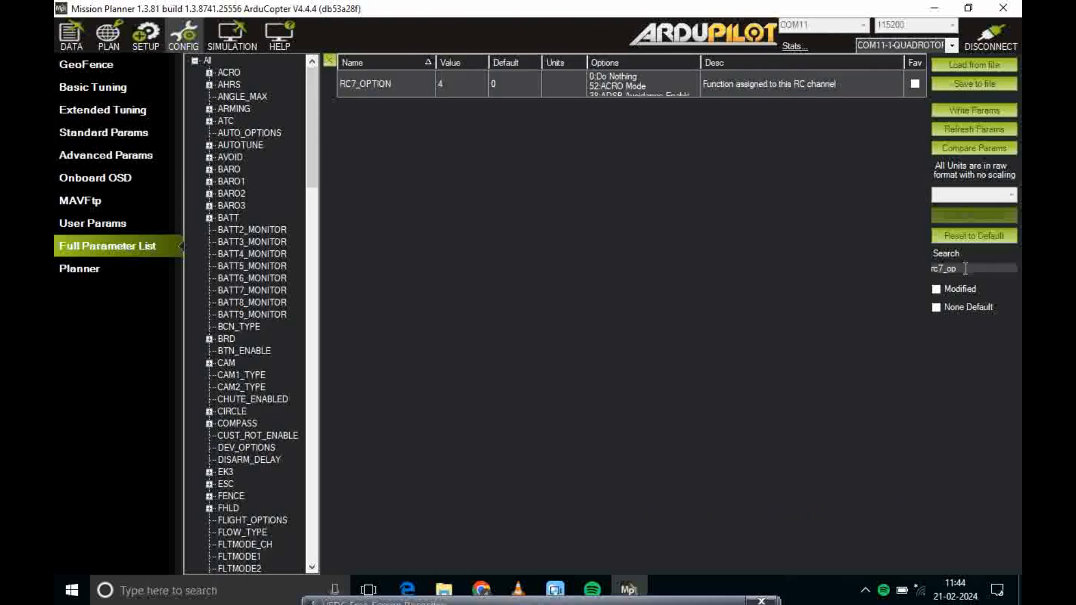
left_click(440, 85)
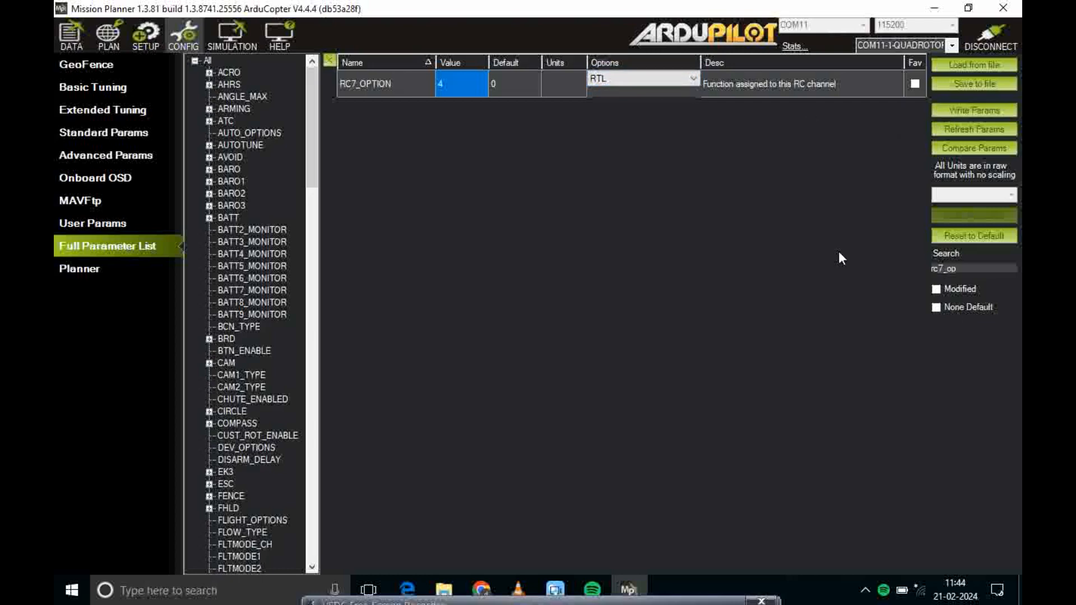
- Change the search term to rc8_op to find the function parameter of RC channel 8
left_click(966, 271)
key("BackSpace")
key("BackSpace")
key("BackSpace")
key("BackSpace")
type("8")
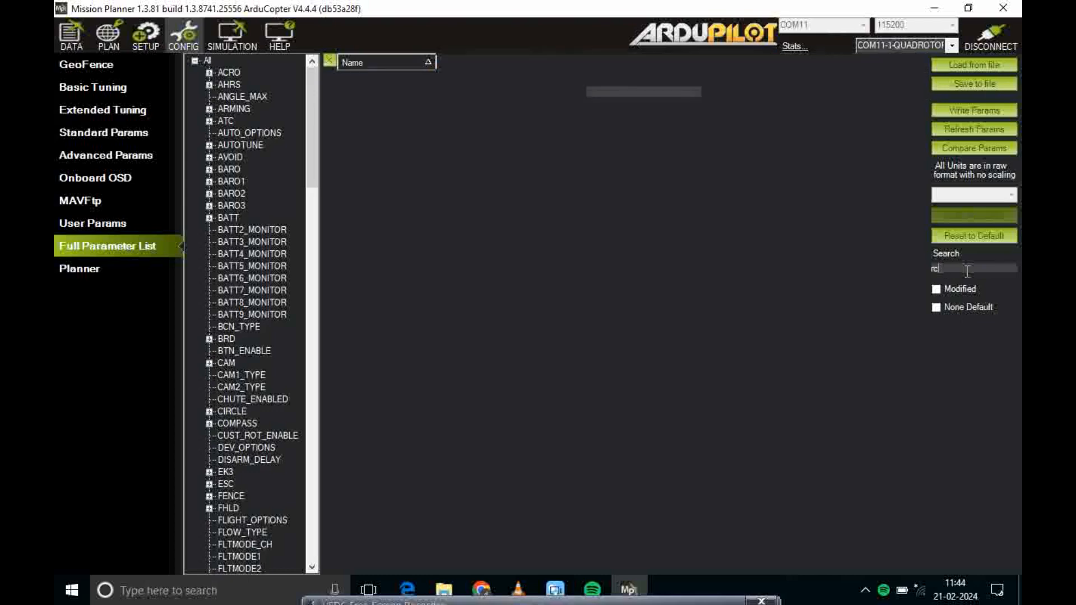
type("_op")
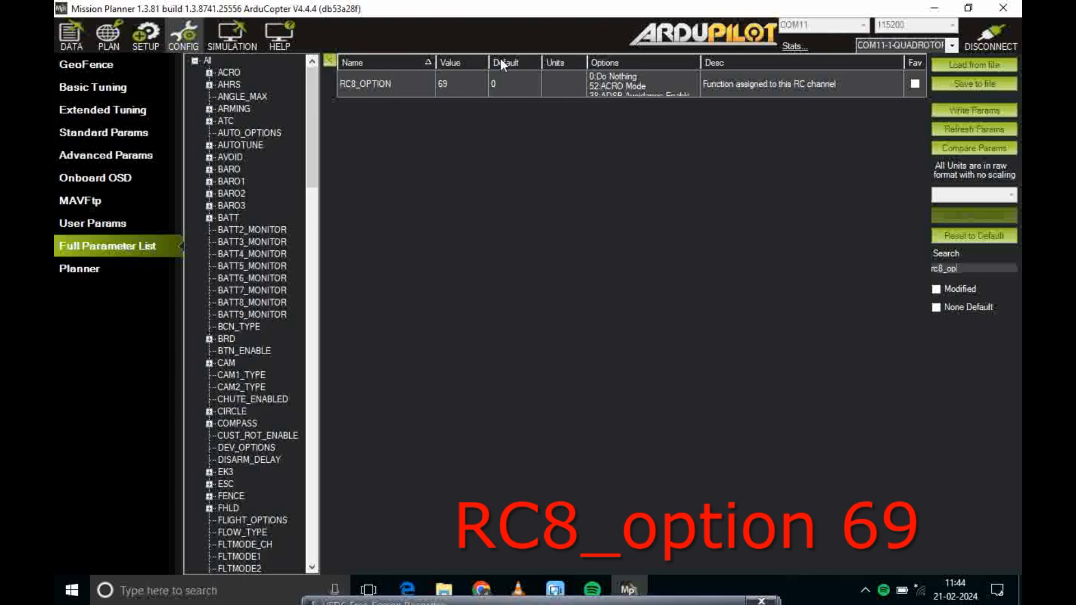
- Select the RC8_OPTION value, look through its available functions, and close the choices without changing it
left_click(444, 82)
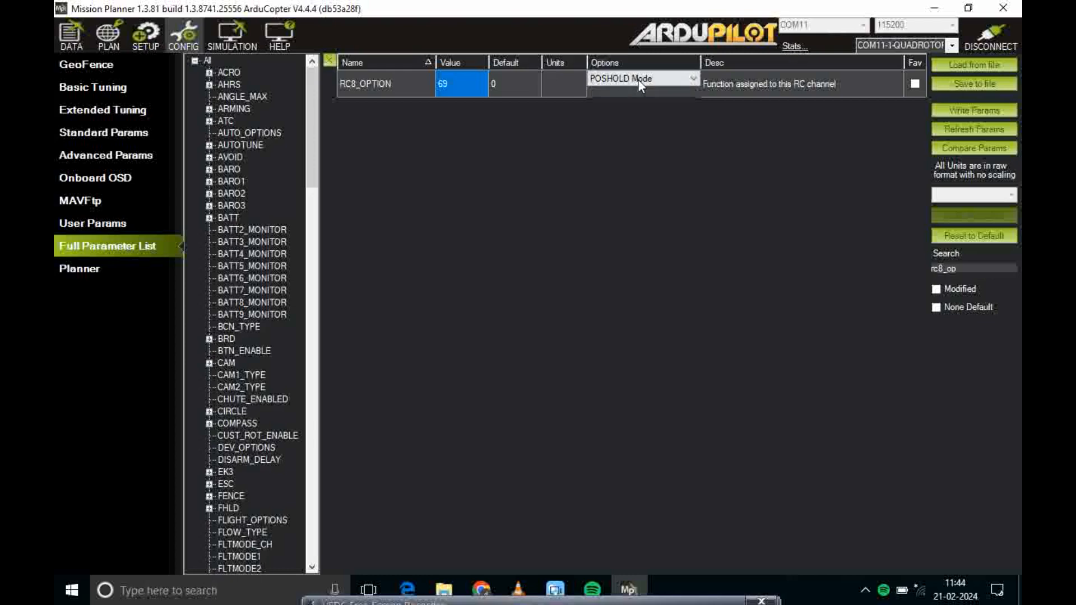
left_click(692, 78)
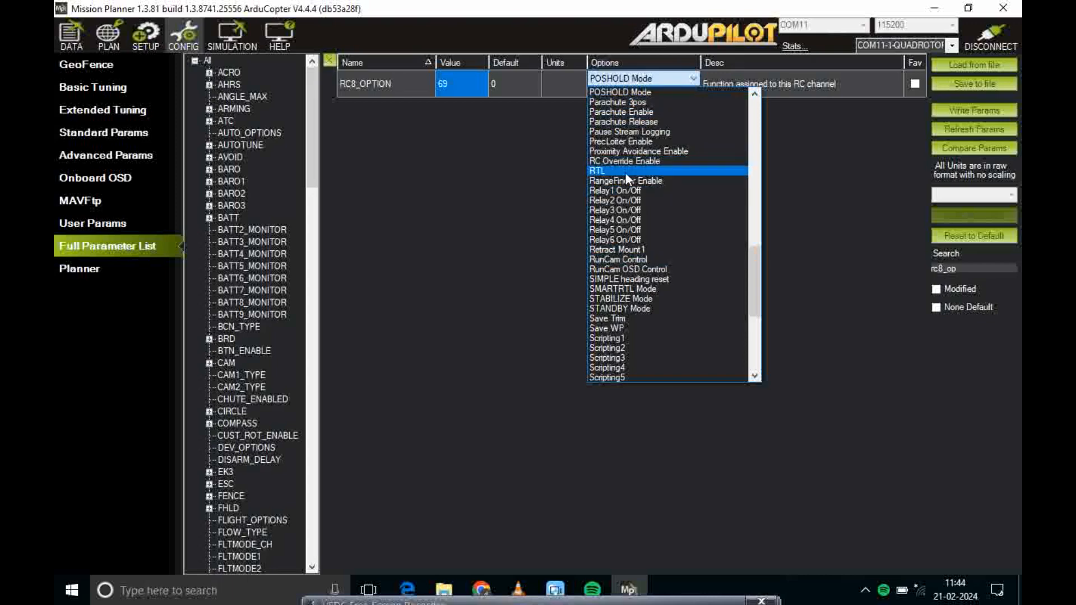
left_click(462, 191)
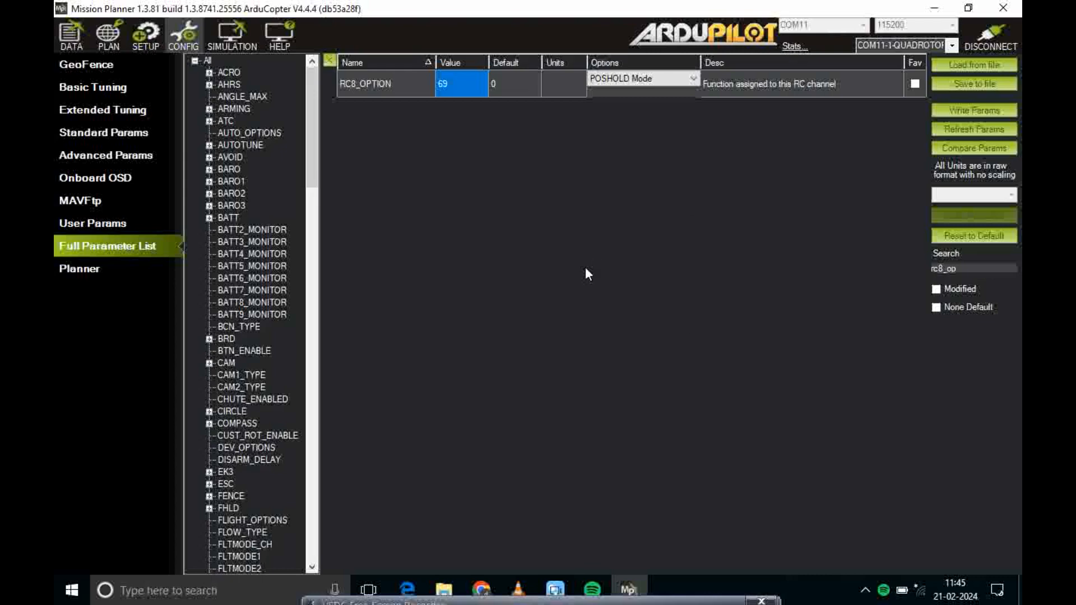
- Run the radio calibration, moving all sticks and switches to their extremes and finishing with sticks centered and throttle down
left_click(147, 33)
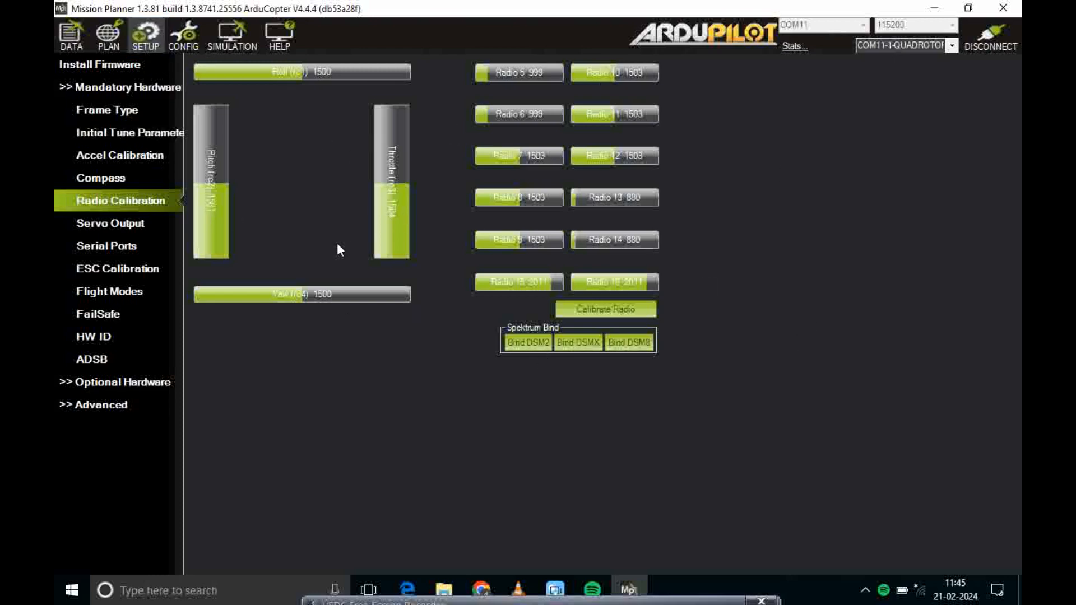
left_click(606, 311)
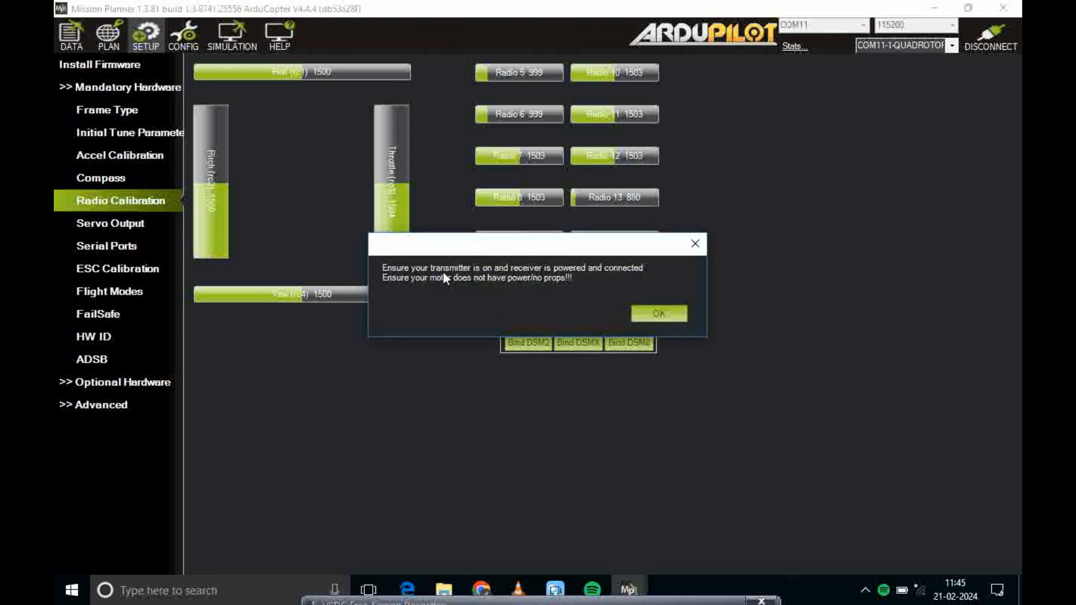
left_click(647, 313)
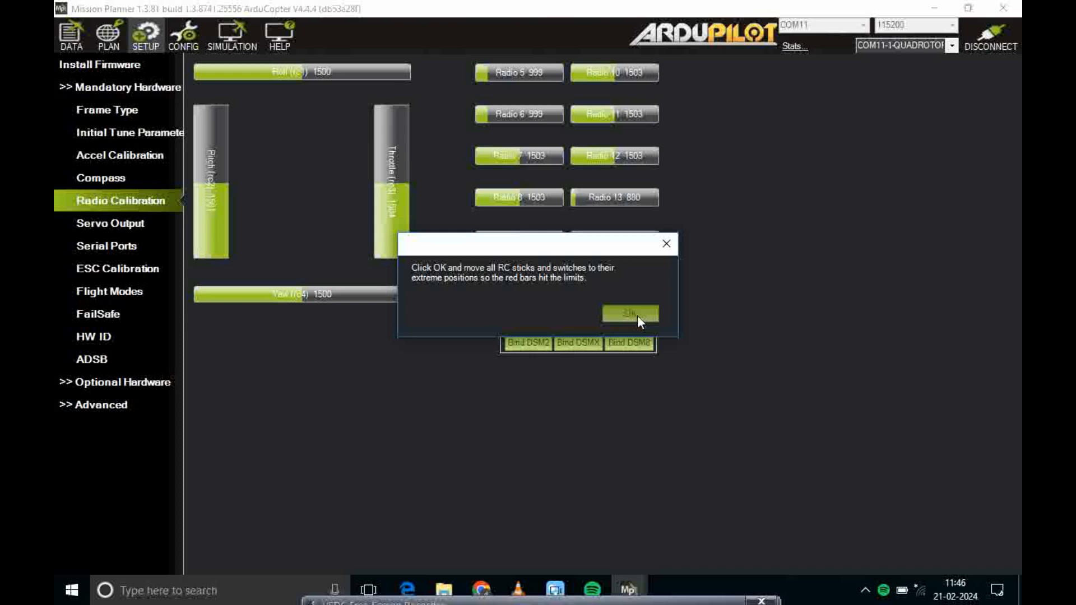
left_click(637, 315)
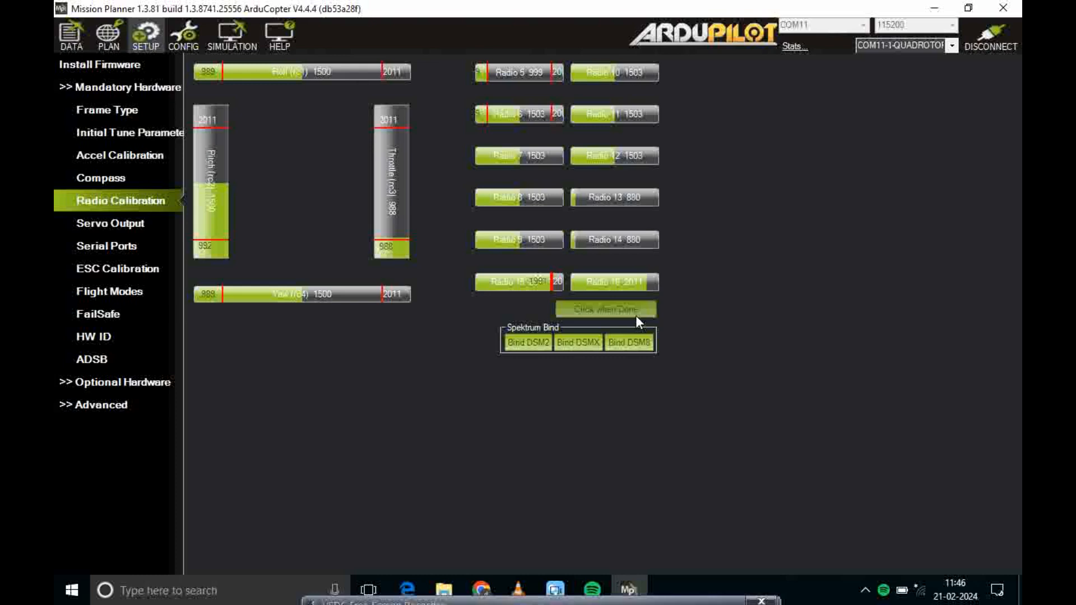
left_click(599, 313)
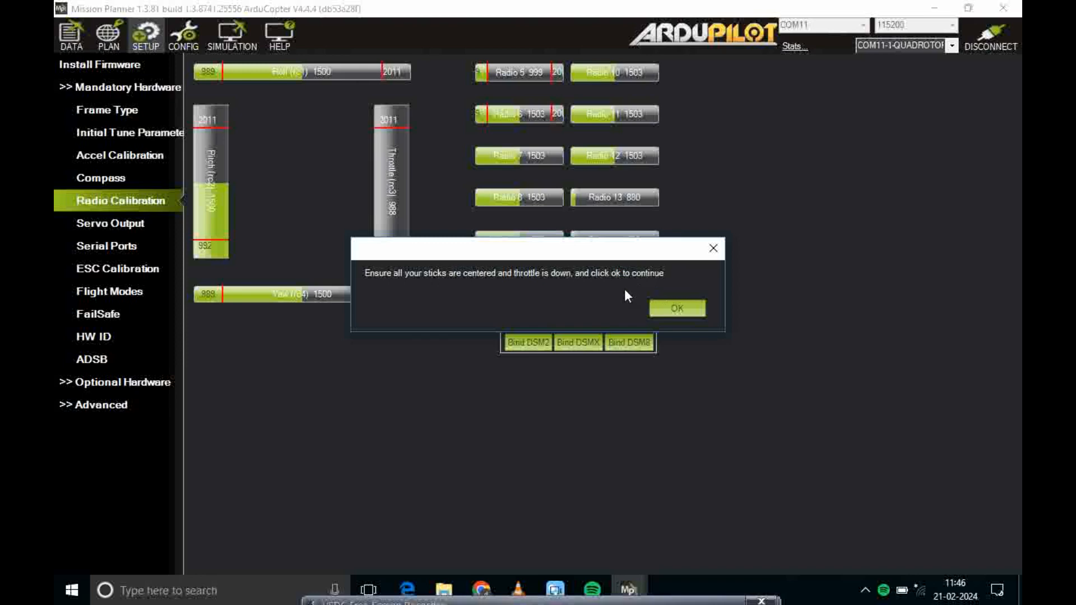
left_click(675, 310)
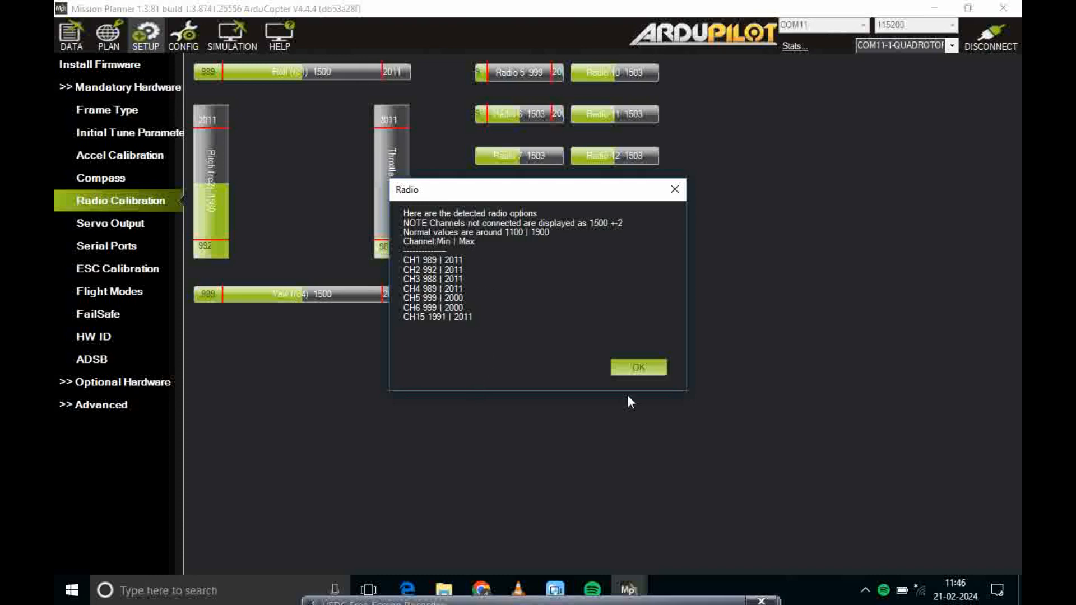
left_click(641, 368)
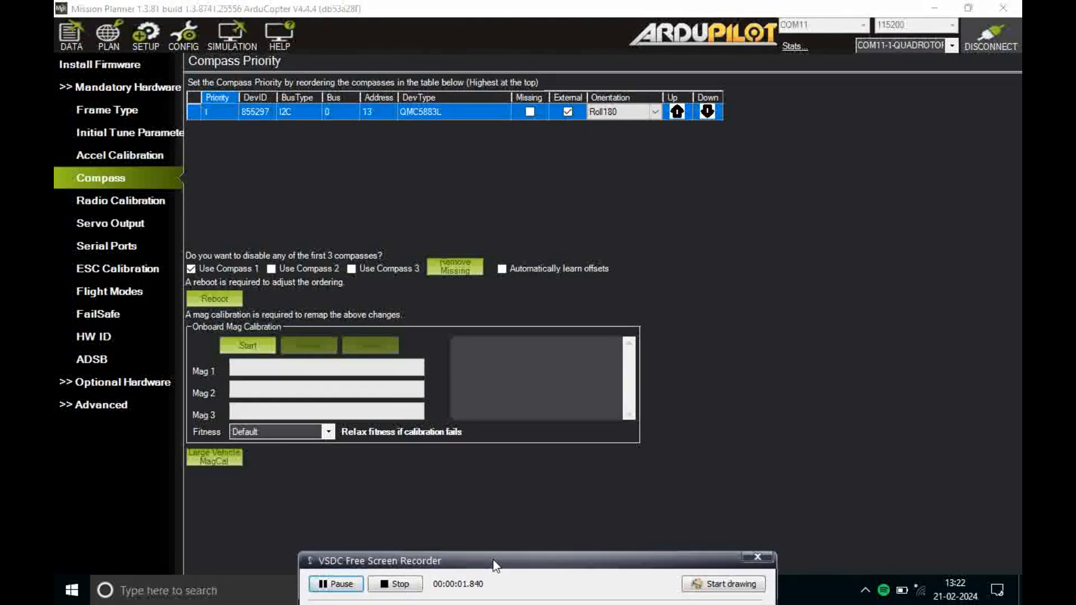
- Run the onboard magnetometer calibration for compass 1 and reboot the autopilot
left_click(247, 346)
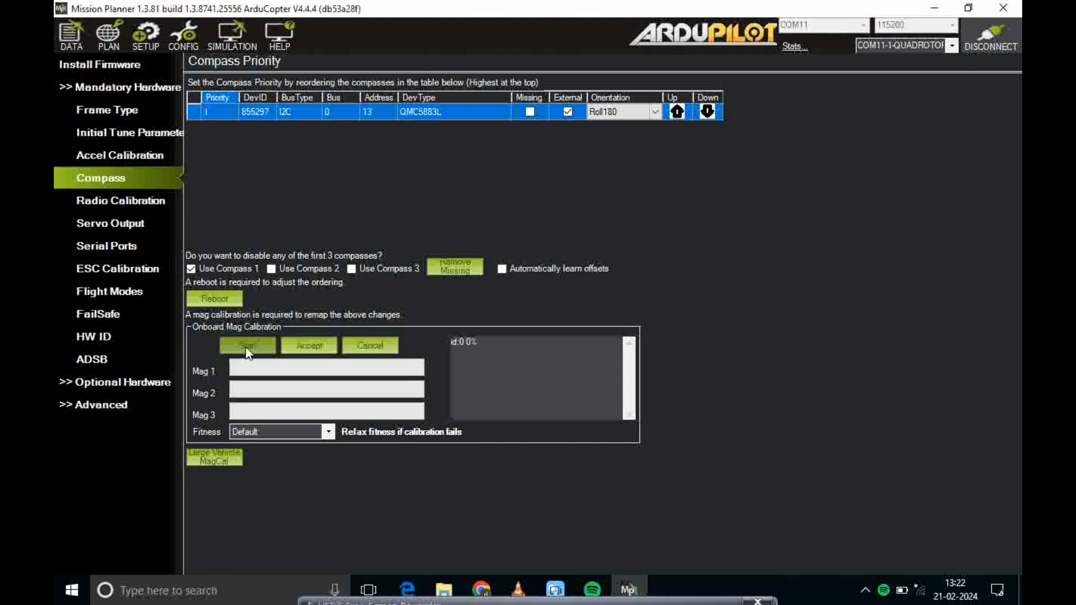
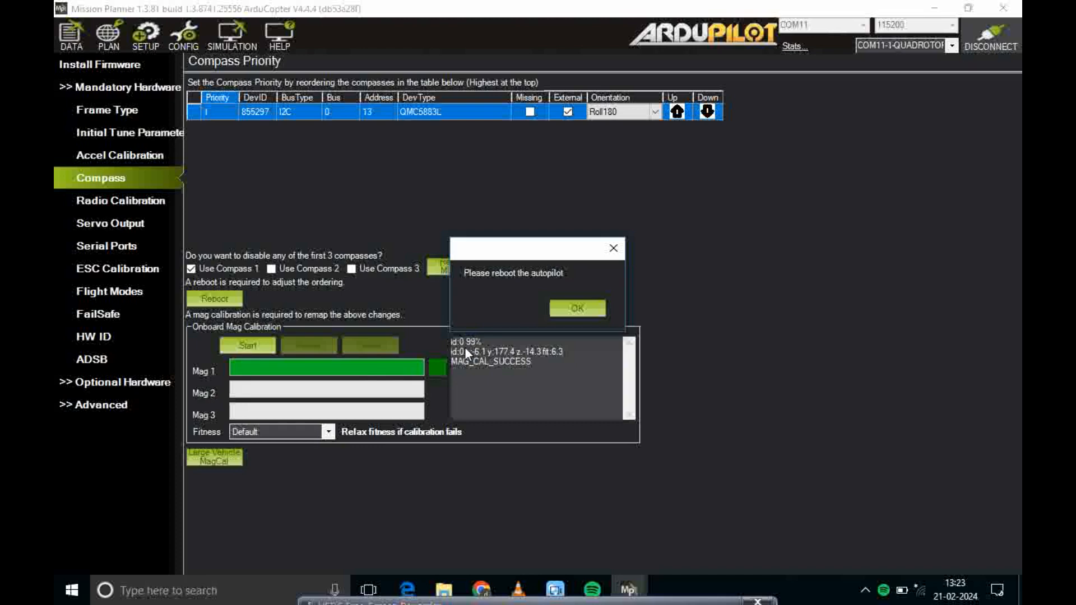
left_click(584, 312)
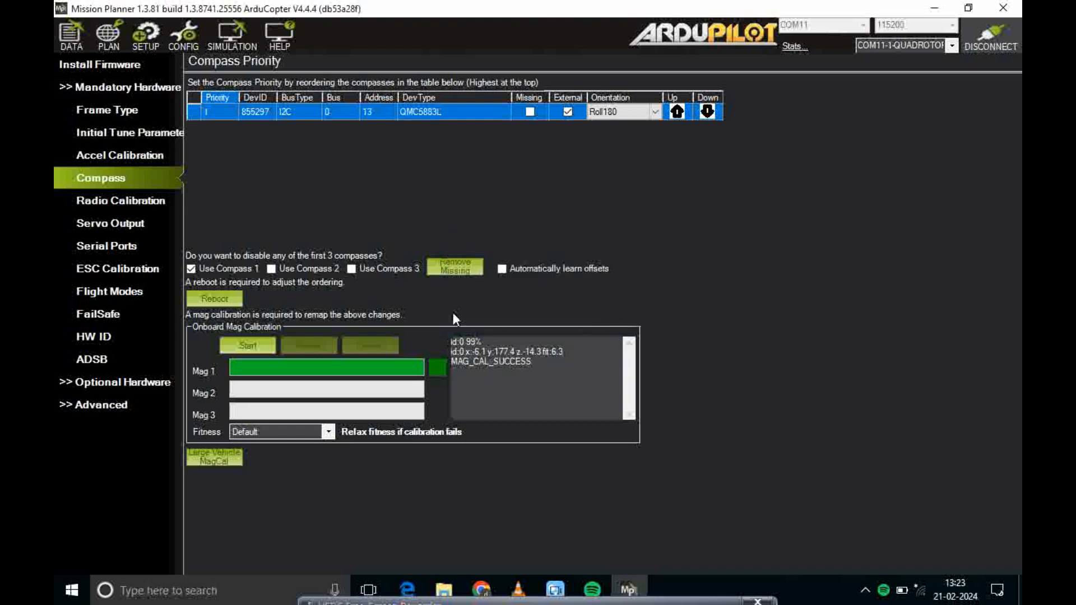
left_click(212, 297)
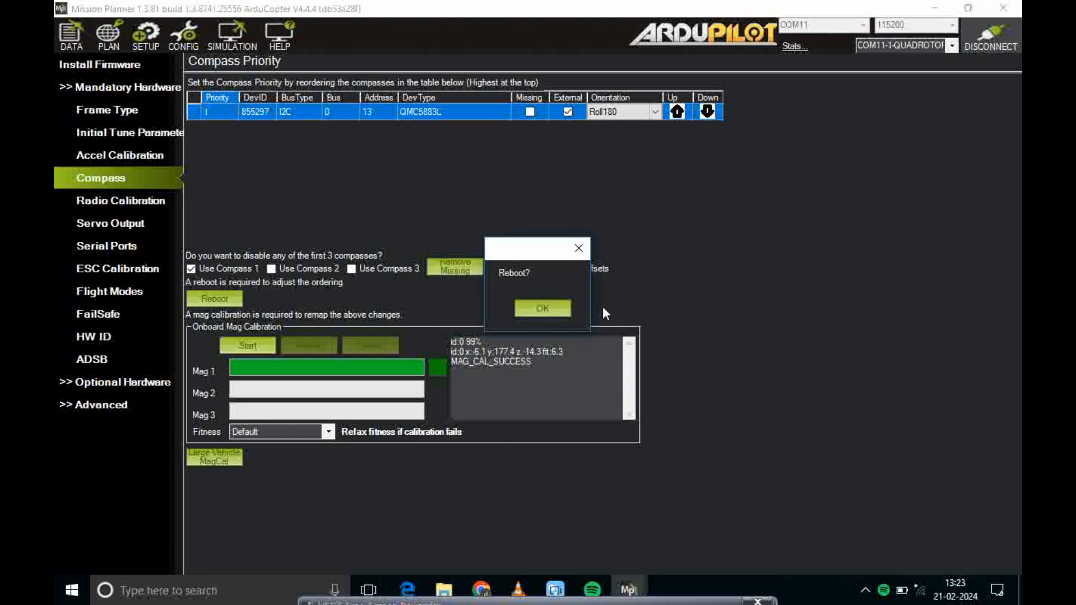
left_click(519, 308)
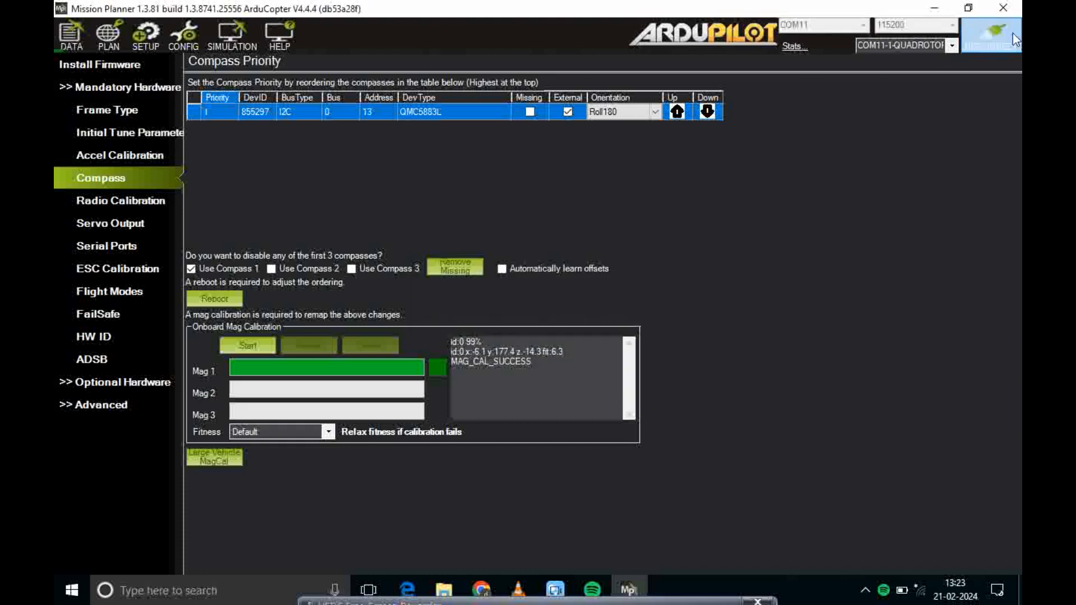
- Disconnect the flight controller and reconnect it through COM11 USB Serial Device
left_click(997, 35)
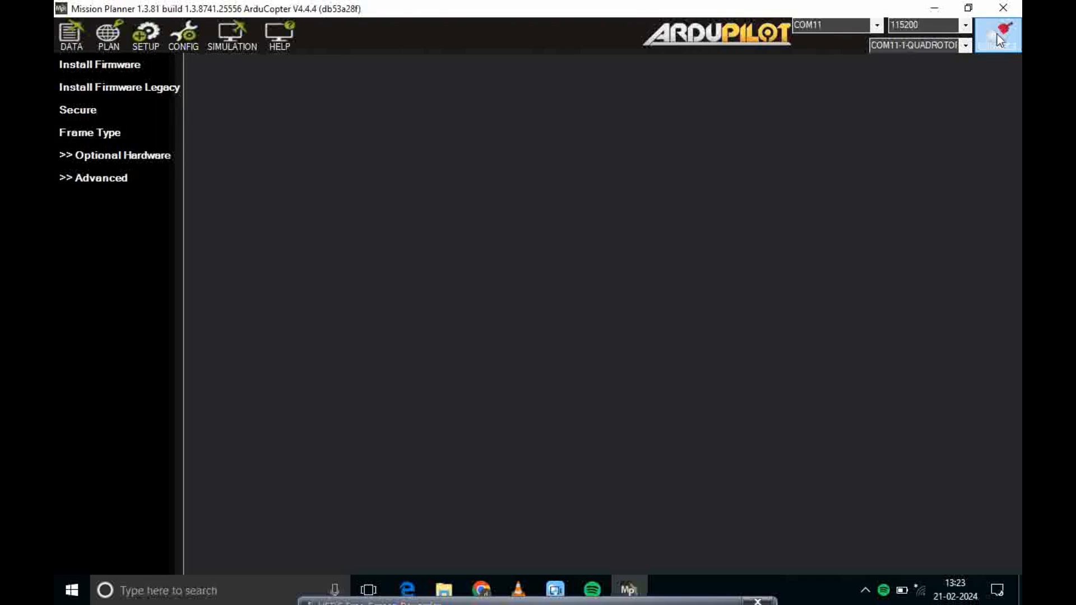
left_click(875, 27)
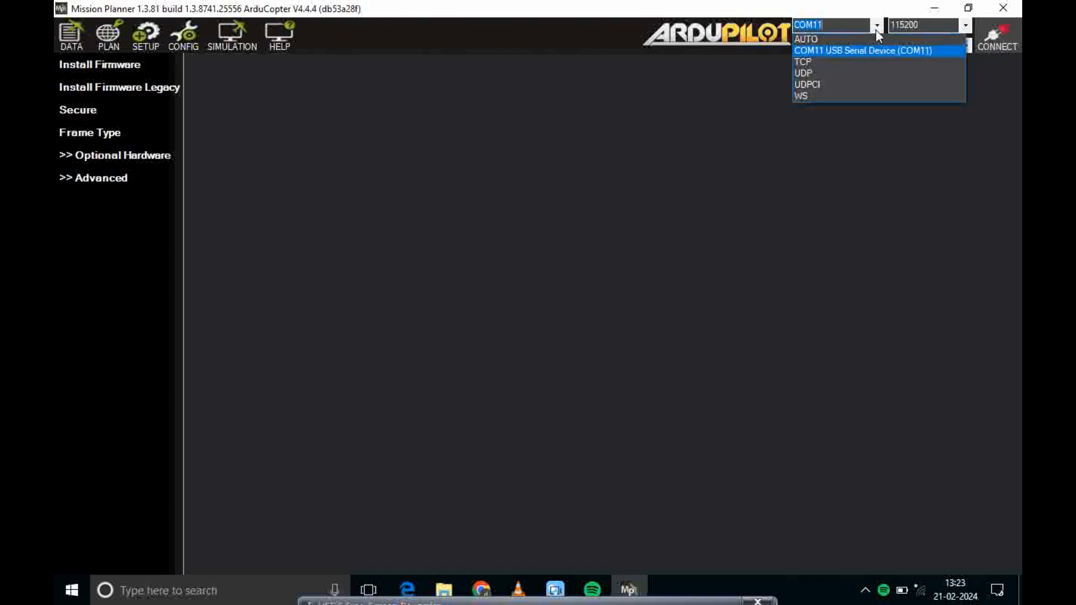
left_click(875, 50)
left_click(998, 44)
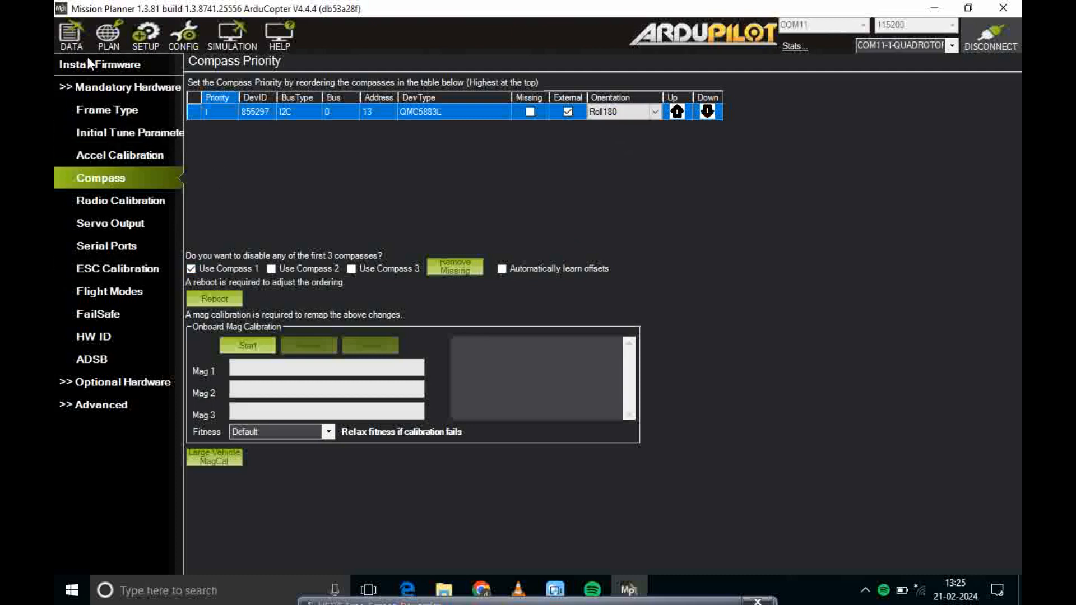
- Check the vehicle's heading on the flight data display and return to the compass setup
left_click(72, 46)
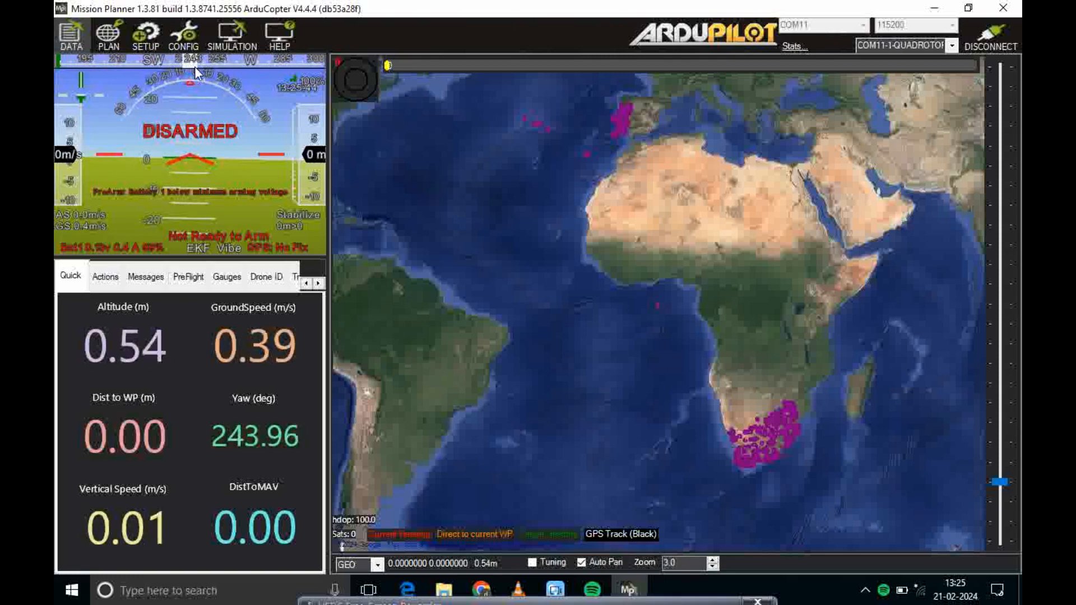
left_click(134, 45)
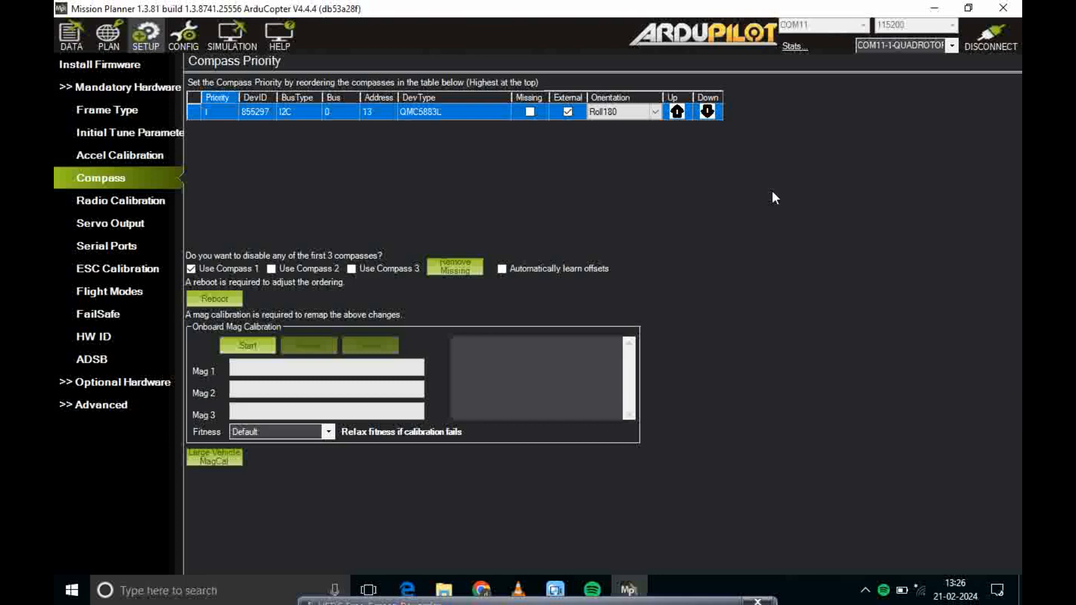
left_click_drag(567, 602, 584, 415)
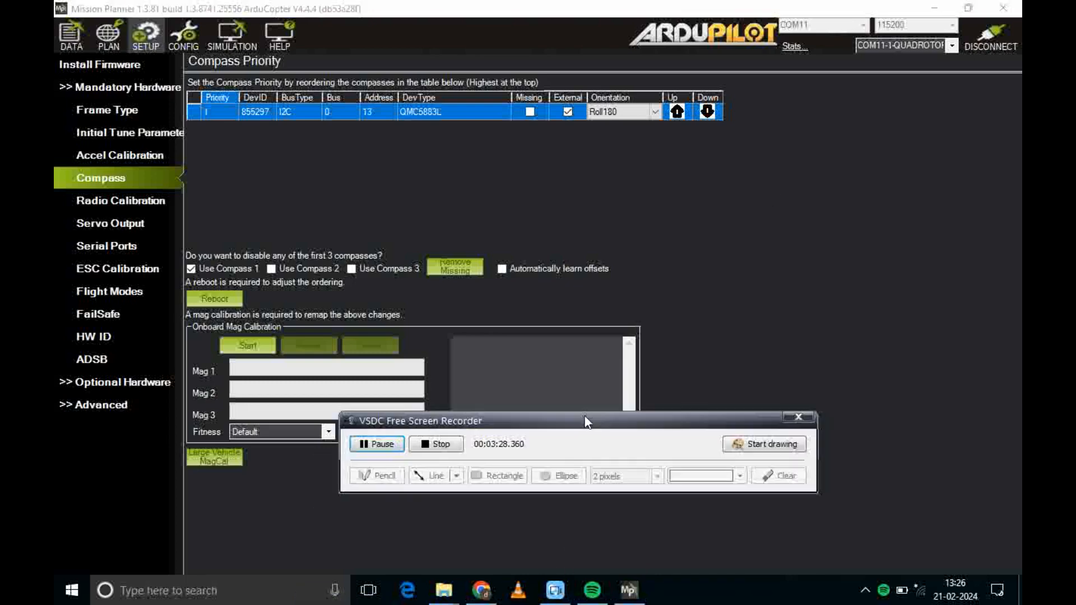
left_click(441, 443)
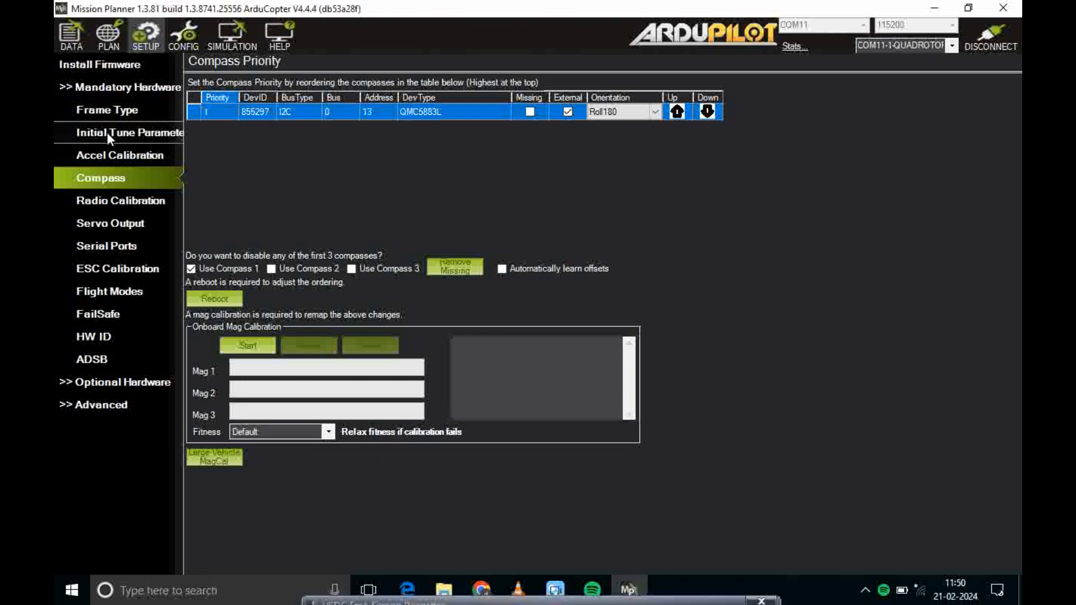
- Compare the motor functions assigned to the servo outputs with the selected frame class and frame type
left_click(99, 226)
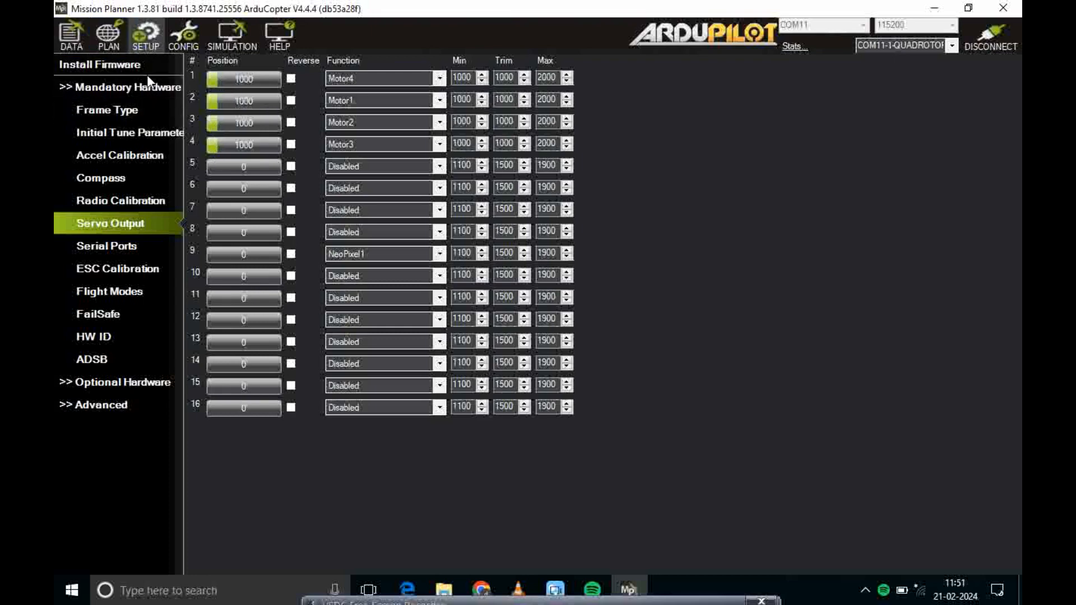
left_click(99, 110)
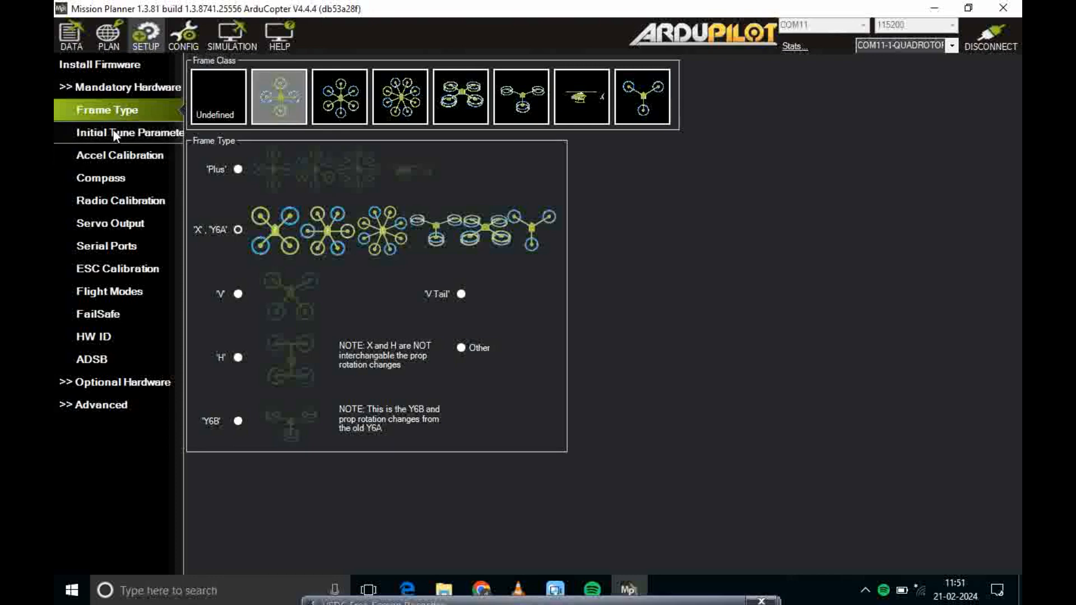
left_click(103, 223)
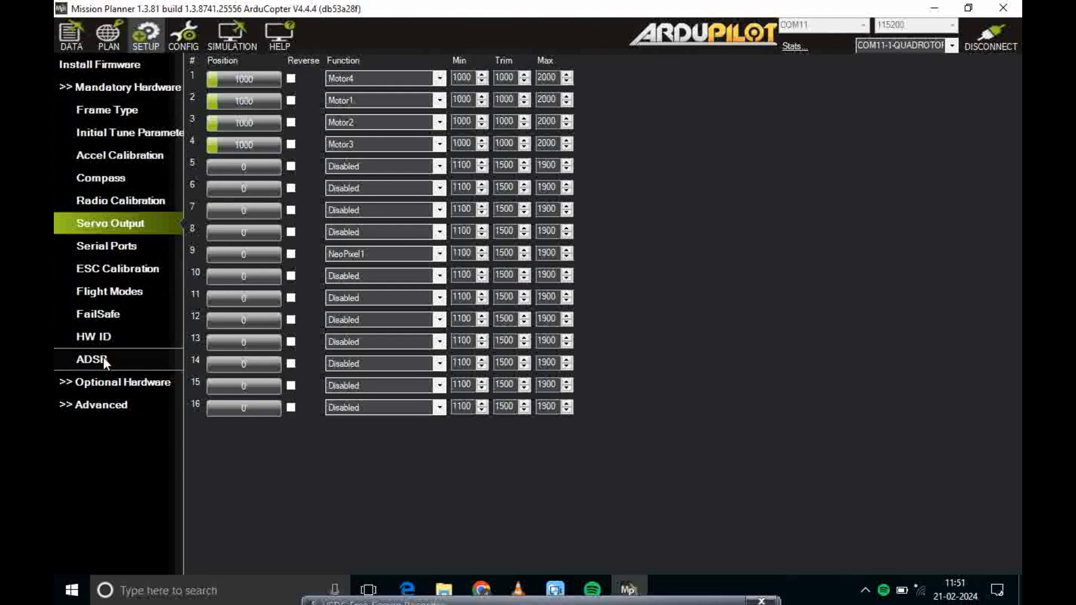
- Open the motor test among the optional hardware settings and spin motor A several times
left_click(103, 381)
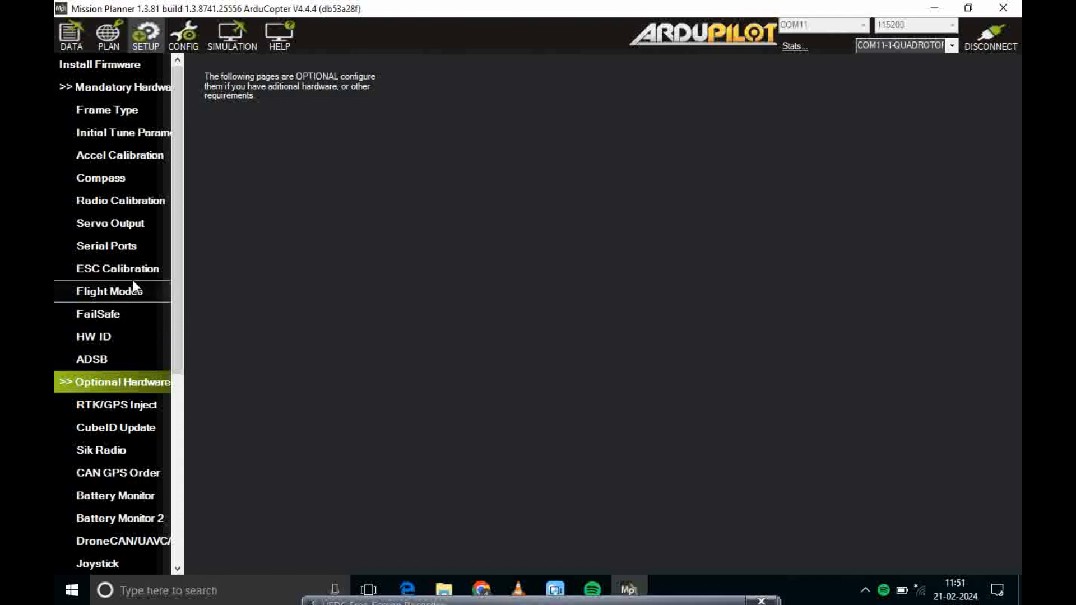
left_click_drag(175, 216, 175, 408)
left_click(119, 424)
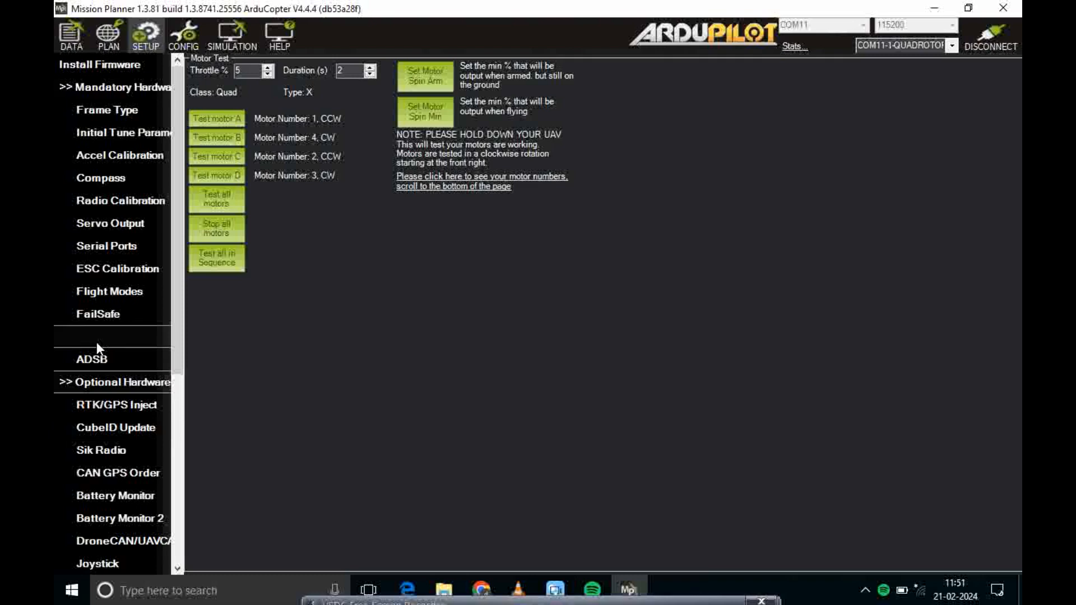
left_click(234, 120)
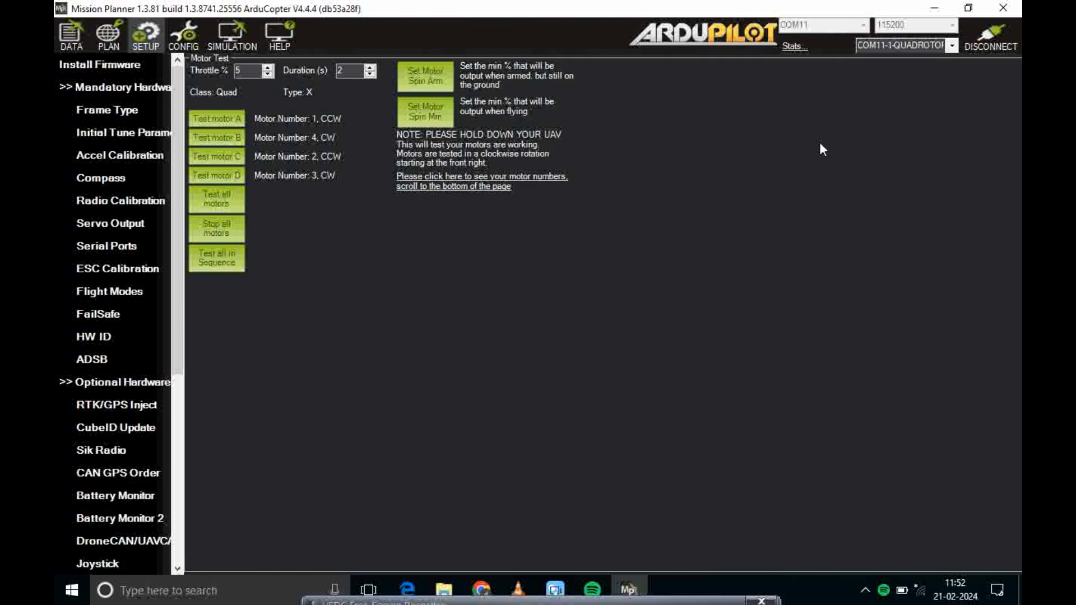
left_click(220, 125)
left_click(225, 119)
- Check which servo outputs the motors are assigned to and reopen the motor test
left_click_drag(178, 238, 181, 195)
left_click(102, 224)
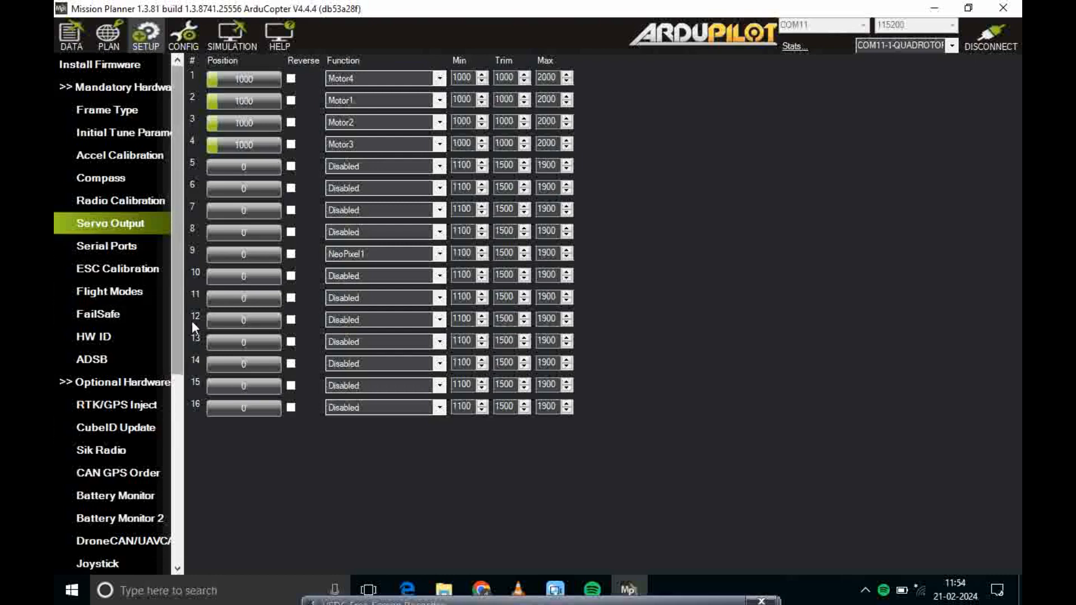
left_click_drag(182, 316, 192, 492)
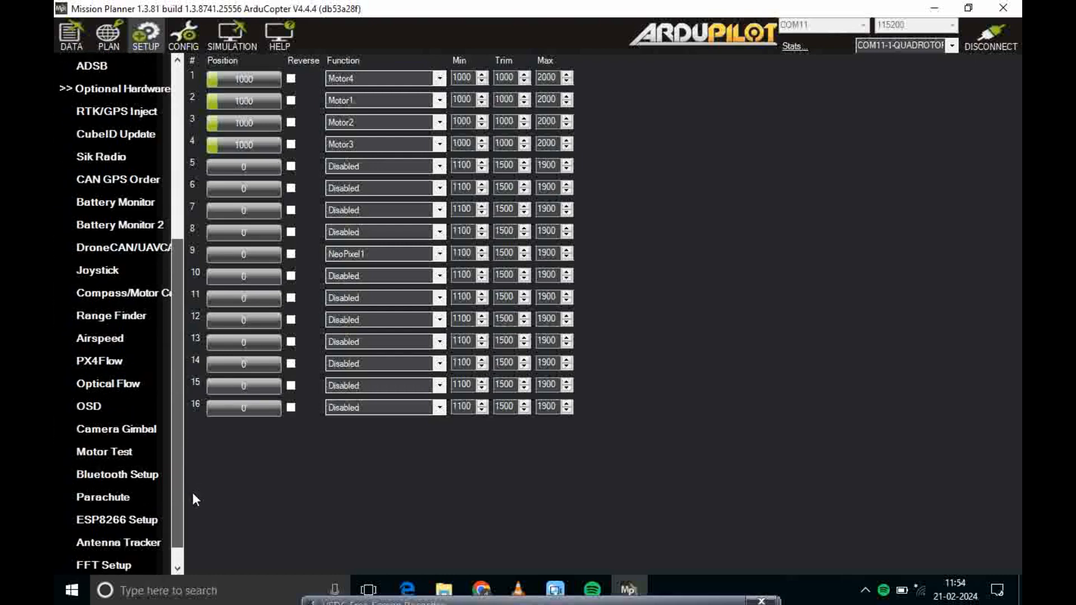
left_click(112, 452)
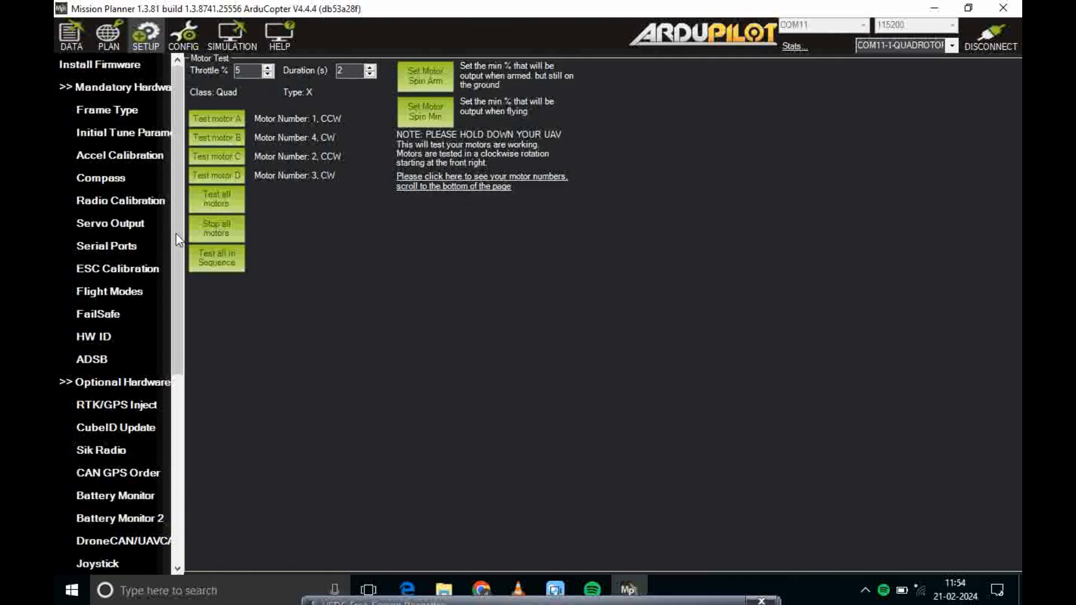
- Test motors A, C and D individually to check their position and spin direction
left_click(218, 117)
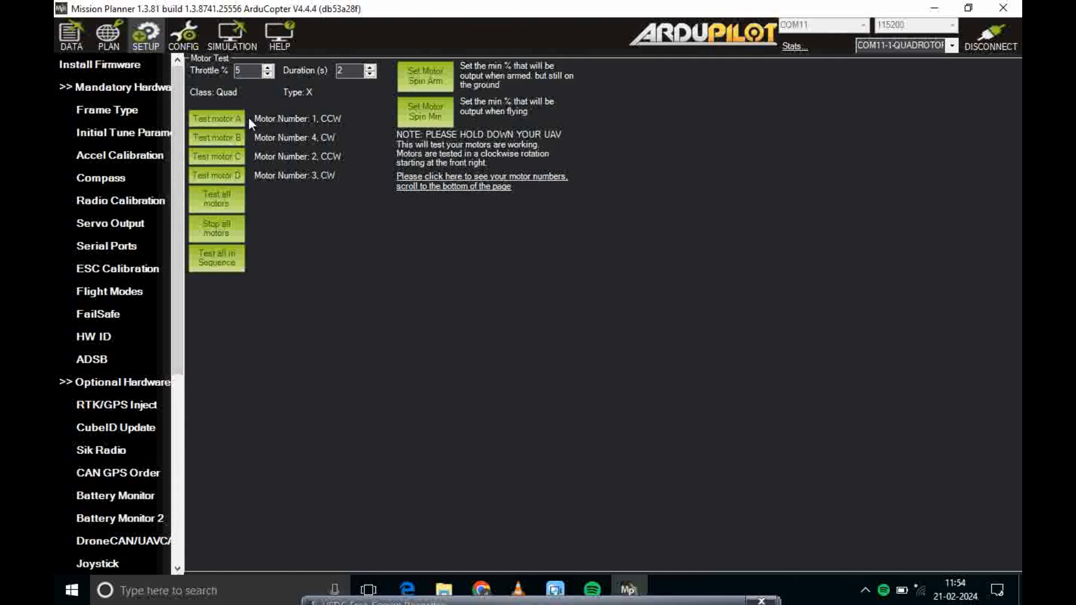
left_click(204, 157)
left_click(205, 158)
left_click(217, 173)
- Recheck the motor functions of servo outputs 1 to 4 and go back to the motor test
left_click(112, 220)
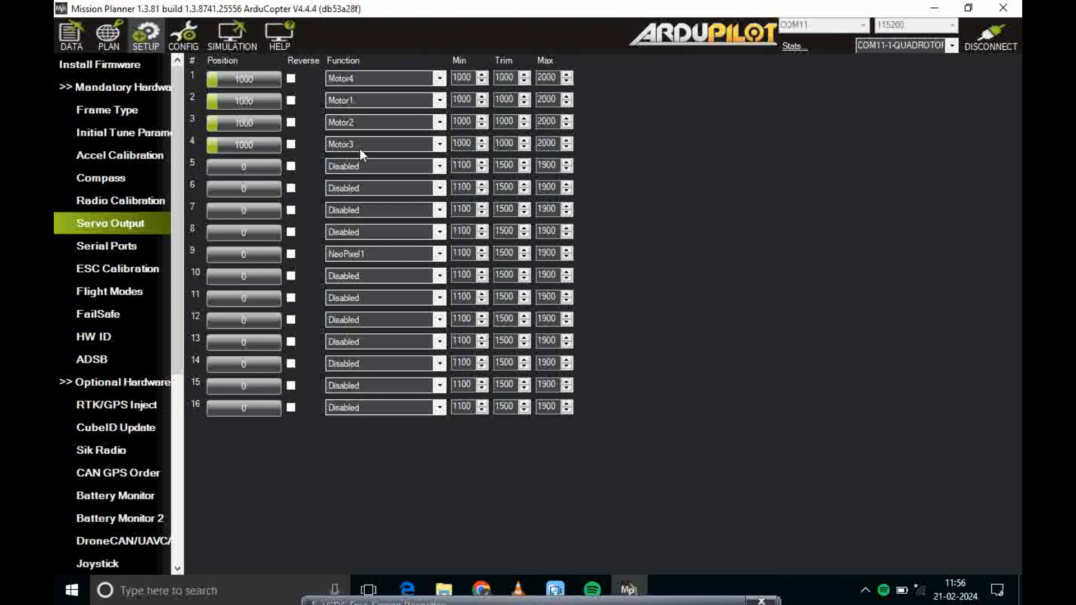
left_click_drag(176, 273, 173, 402)
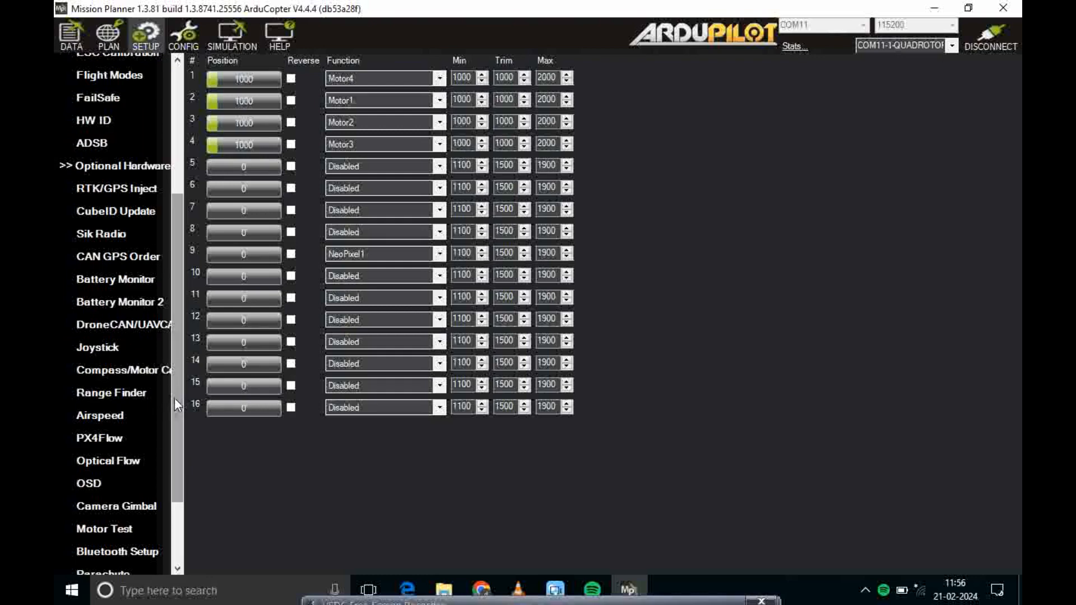
left_click(102, 532)
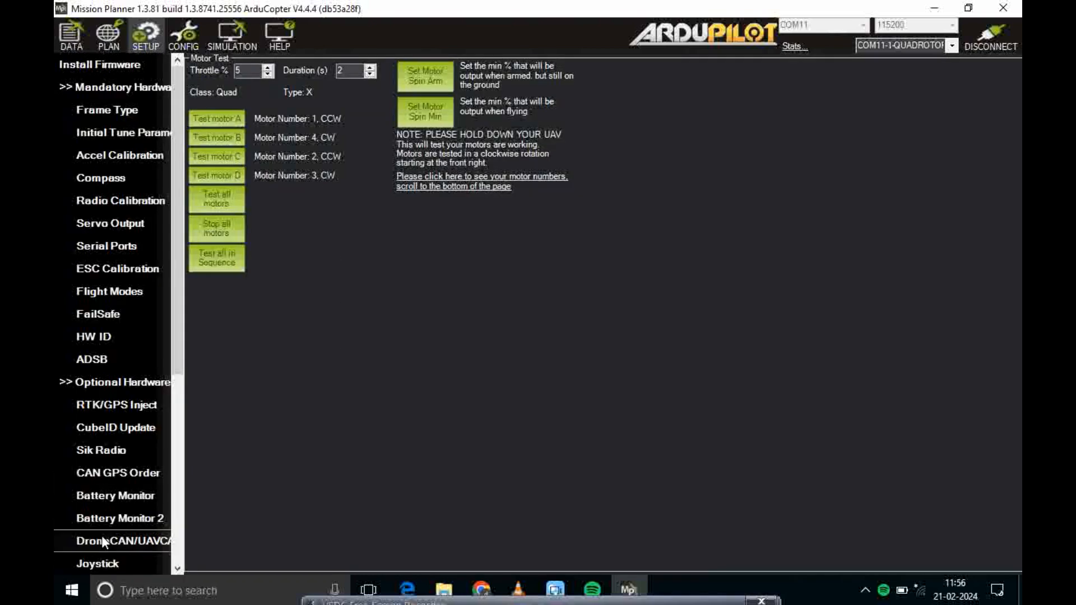
- Test motors A, B, C and D one after another to verify the motor order
left_click(227, 121)
left_click(237, 119)
left_click(233, 139)
left_click(220, 162)
left_click(218, 177)
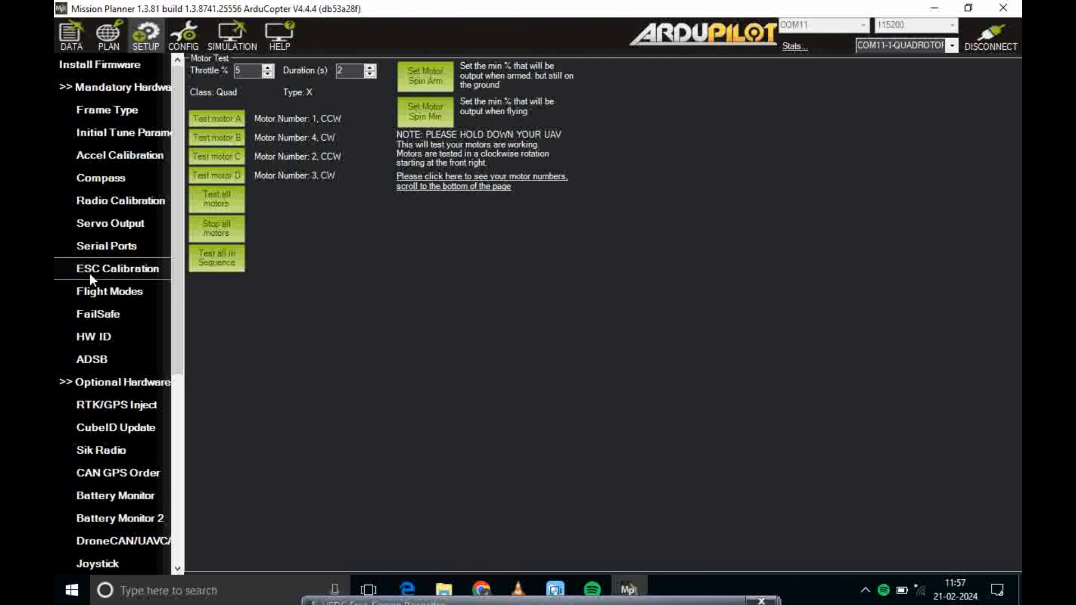
- Review the six flight mode assignments and save the modes
left_click(90, 290)
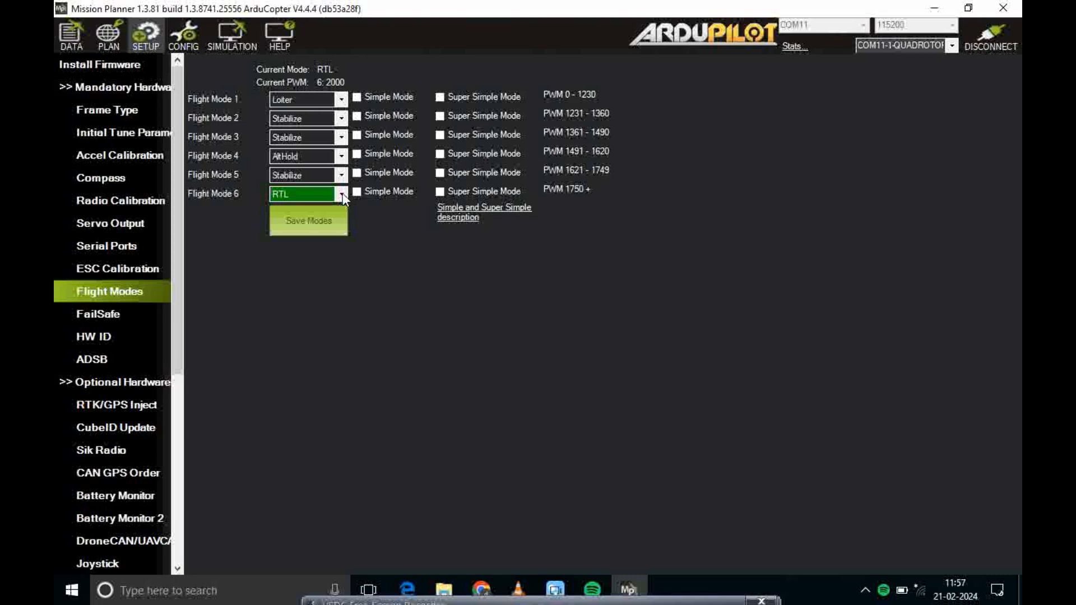
left_click(311, 230)
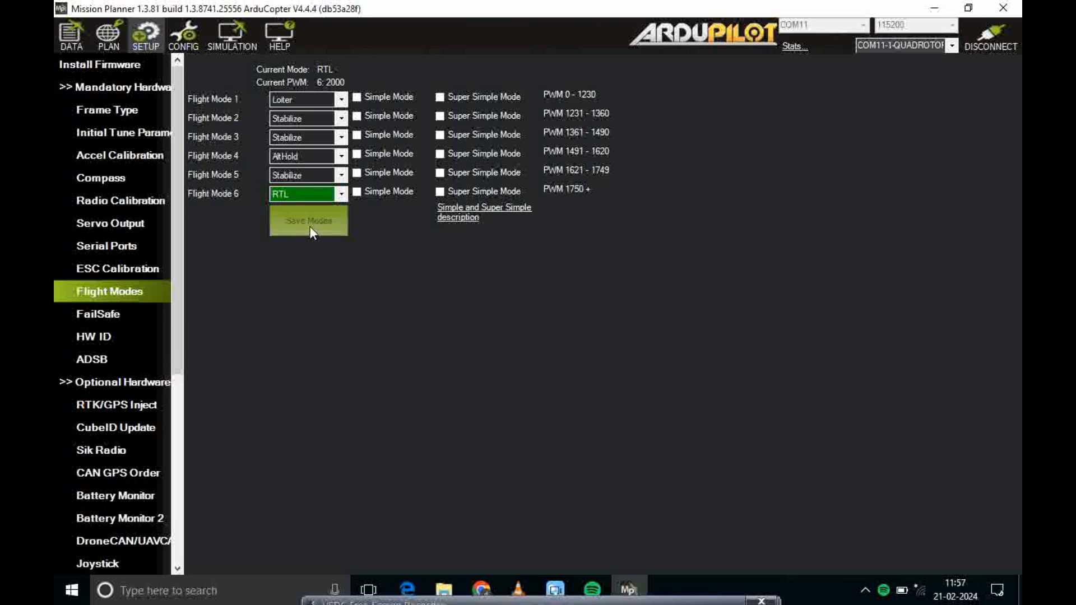
- Open the FailSafe setup, dismiss the propeller safety warning and review the battery, radio and GCS failsafe settings
left_click(93, 312)
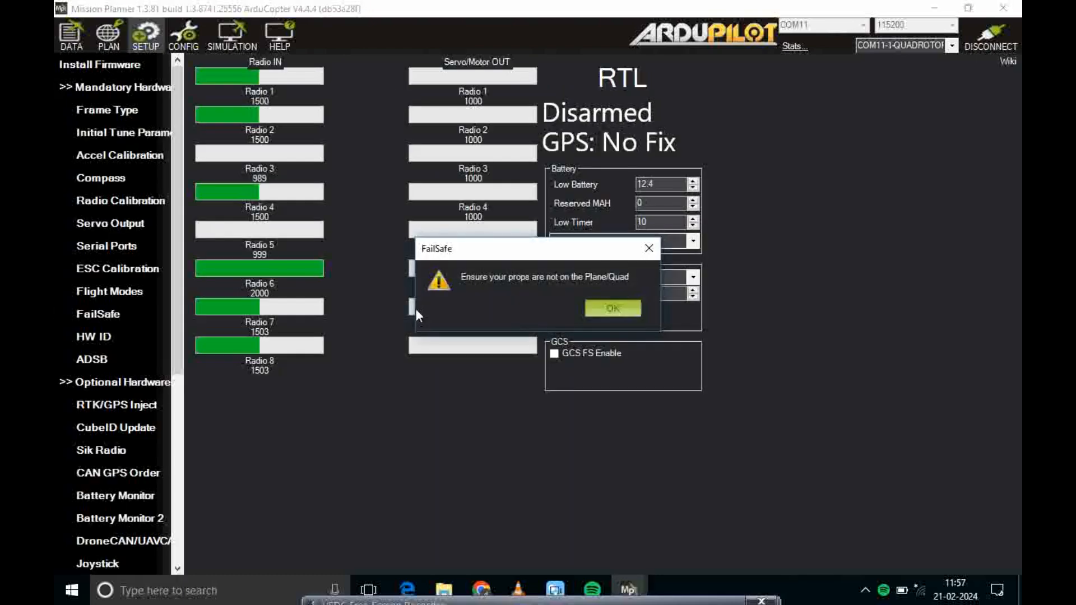
left_click(649, 248)
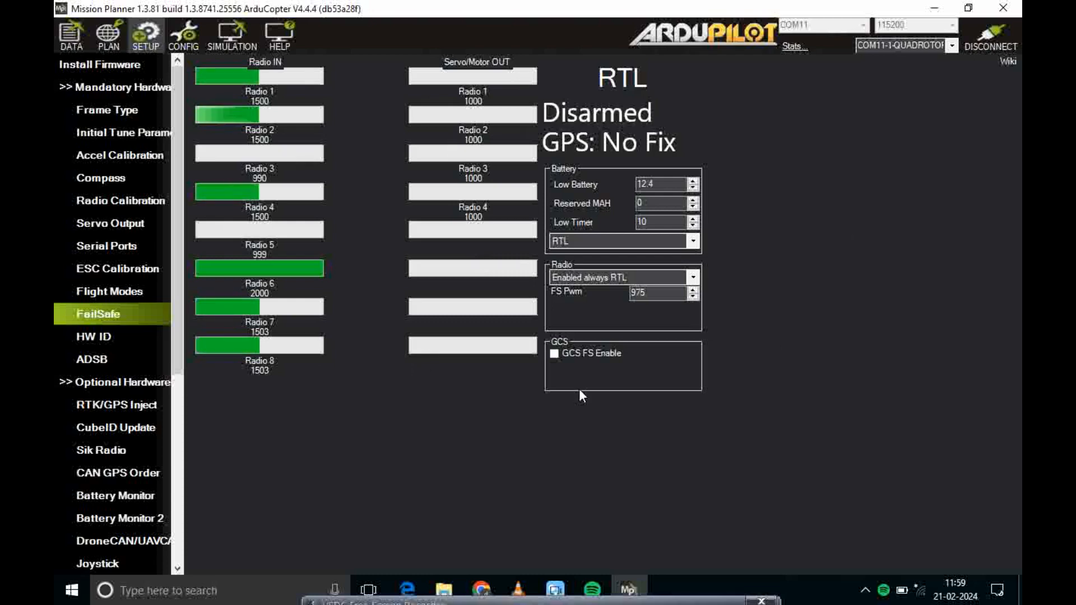
- Look through the hardware ID list and the ADSB page, and collapse the mandatory hardware section
left_click(104, 343)
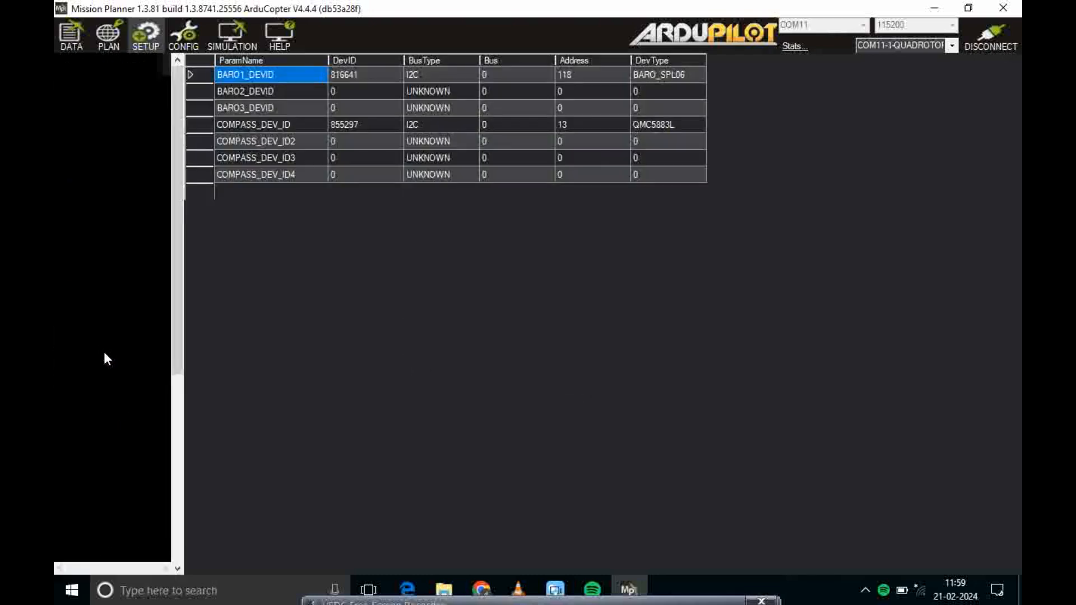
left_click(102, 355)
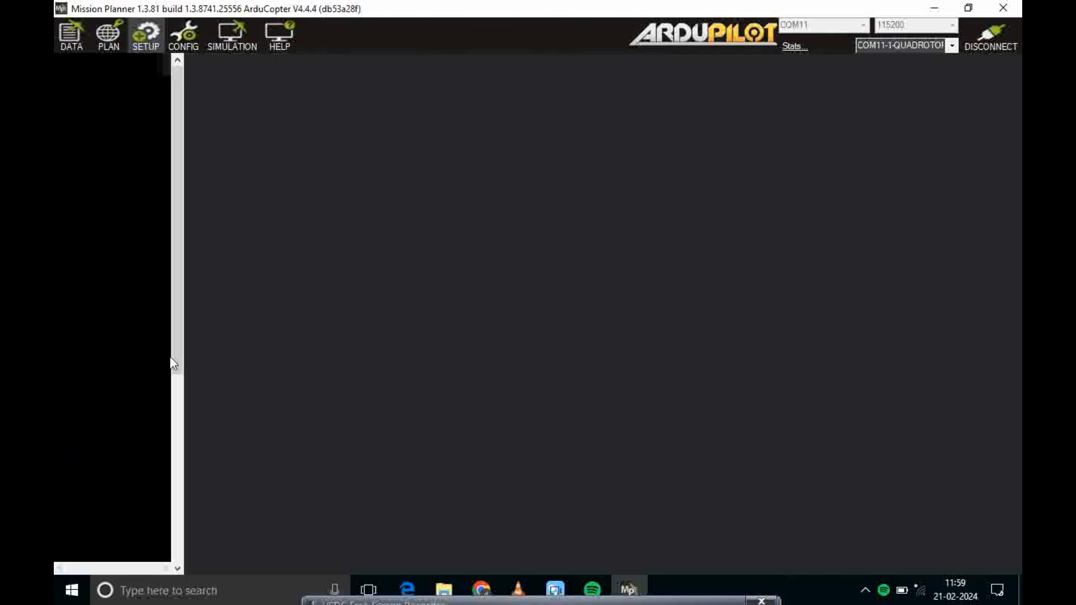
left_click_drag(176, 354, 200, 234)
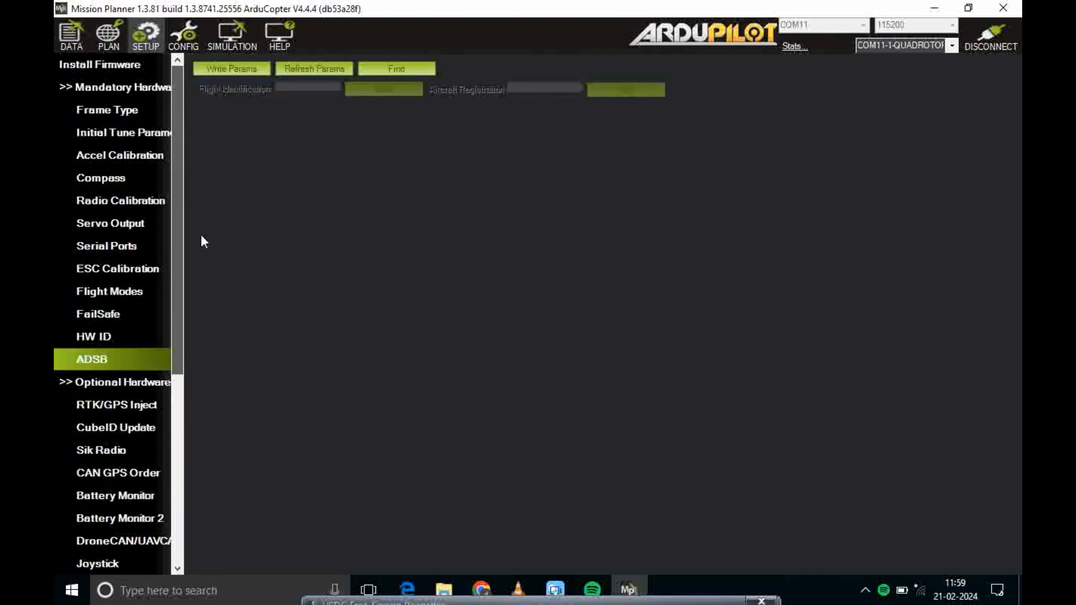
left_click(94, 82)
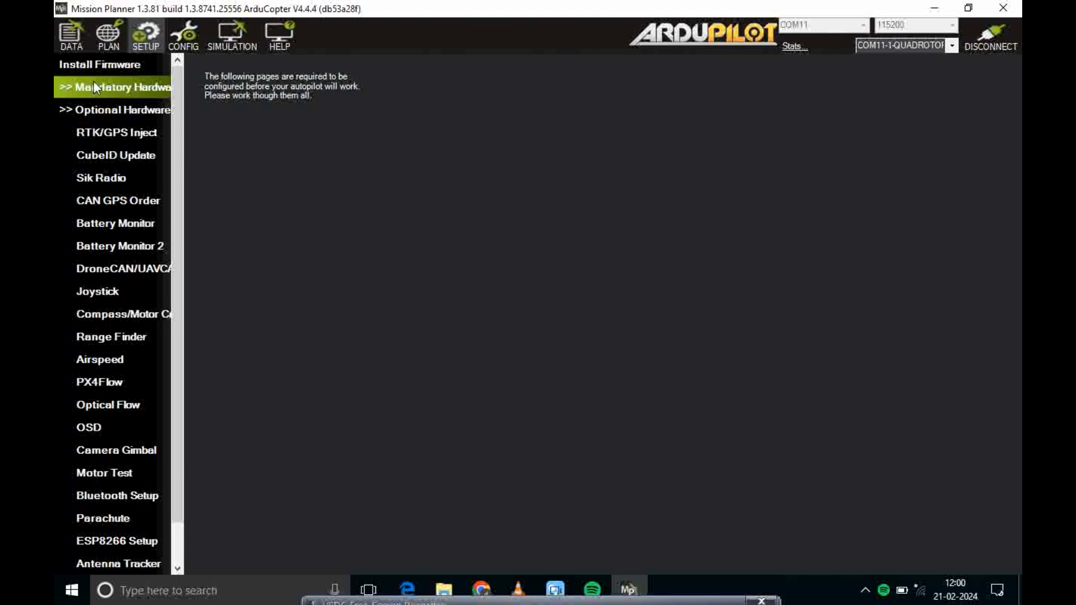
left_click(536, 601)
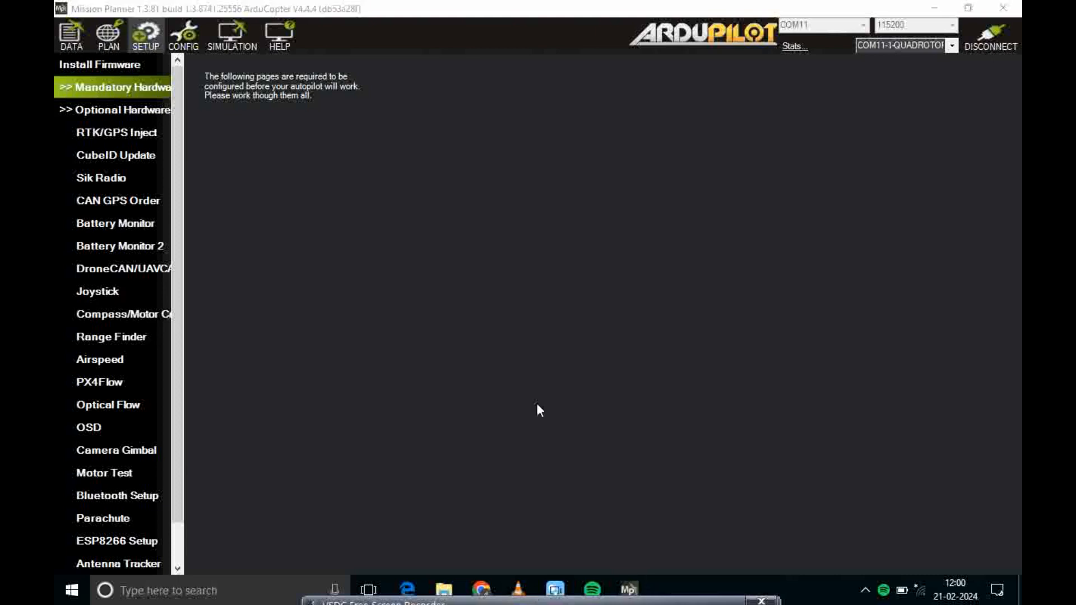
left_click(527, 601)
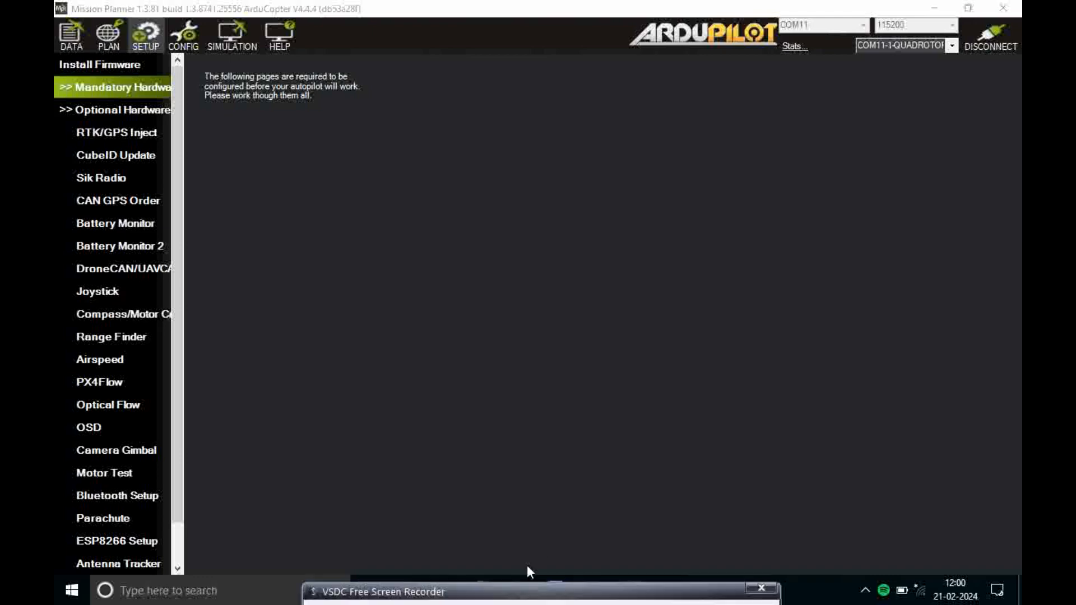